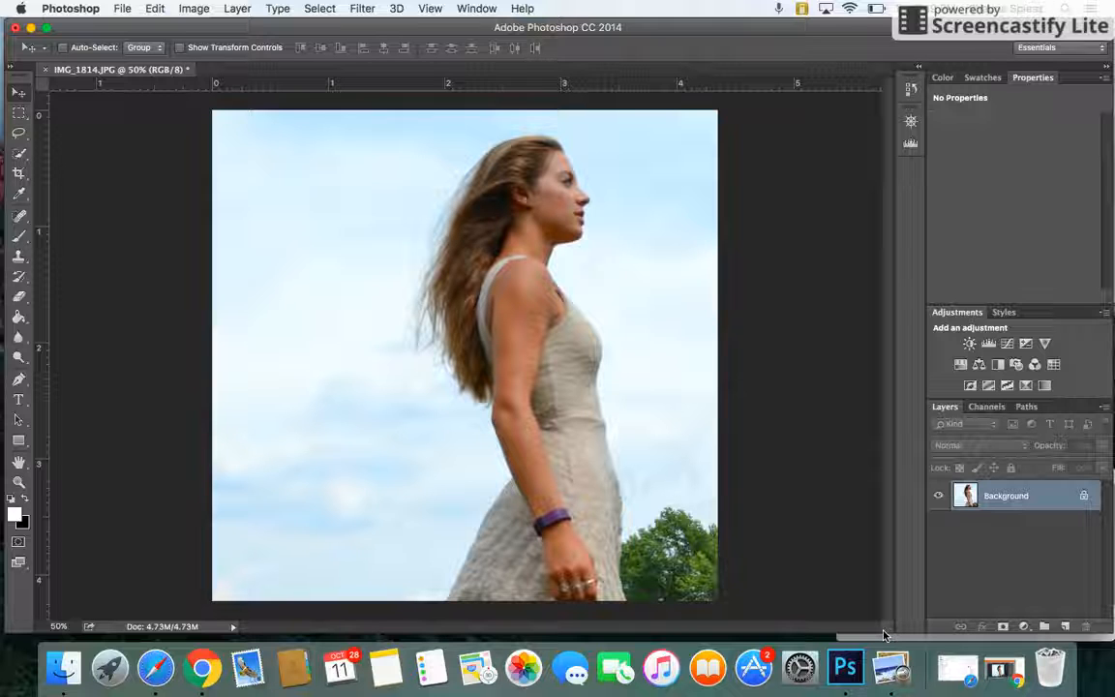
Step: Duplicate the Background layer twice, keeping the default names Background copy and Background copy 2
right_click(1020, 499)
click(1007, 500)
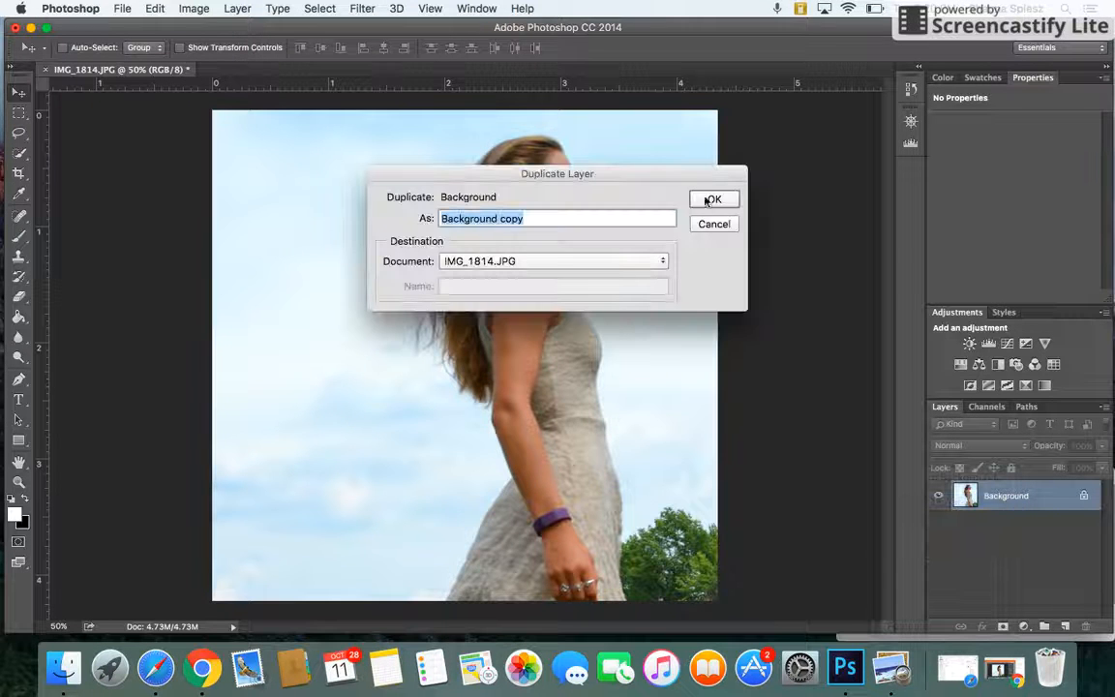
click(708, 199)
click(987, 527)
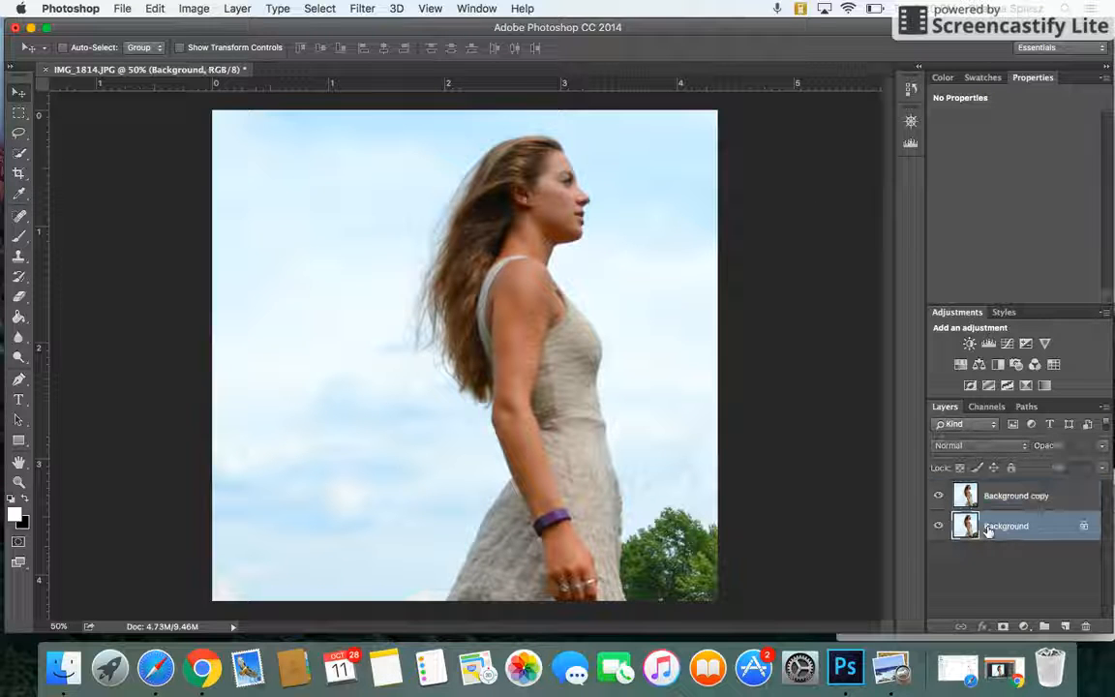
right_click(987, 528)
click(944, 501)
click(714, 199)
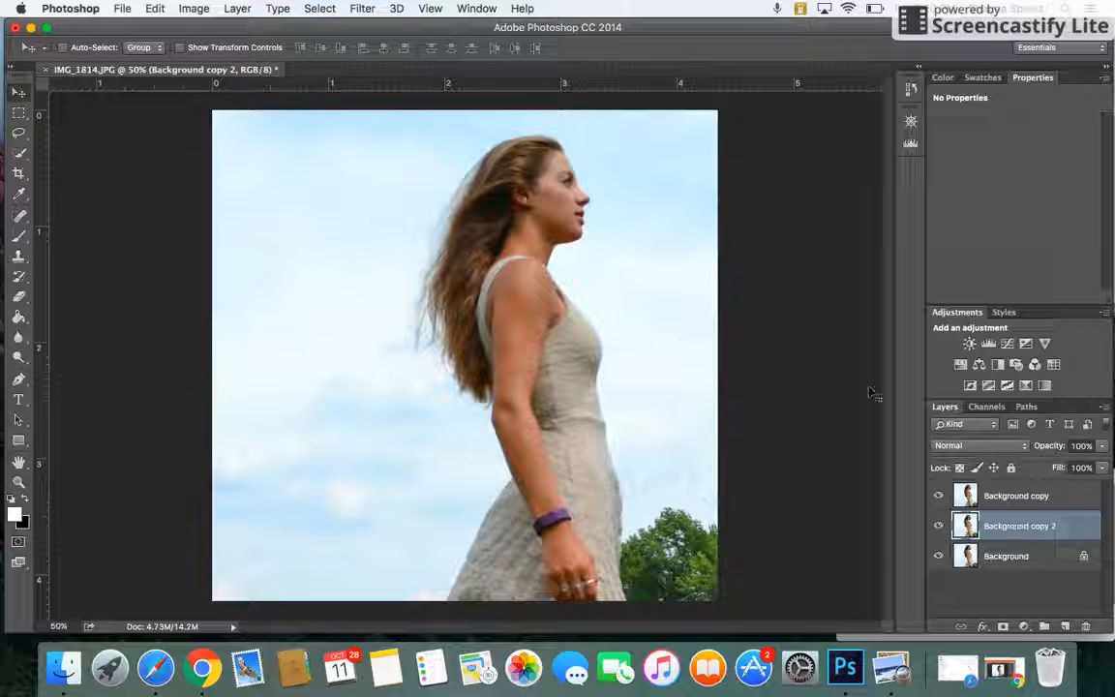
Step: On Background copy 2, lasso loosely around the woman, fill the area with Content-Aware at 100% opacity, and deselect
click(16, 137)
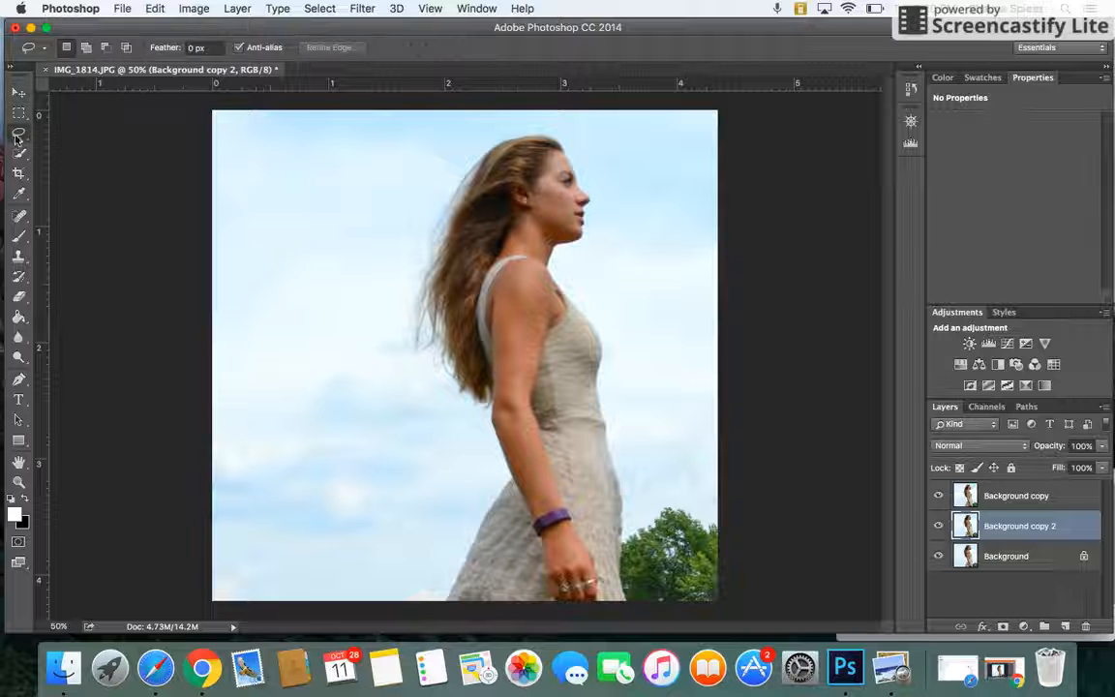
mouse_move(436, 600)
mouse_down()
mouse_move(467, 510)
mouse_move(404, 279)
mouse_move(483, 129)
mouse_move(627, 228)
mouse_move(601, 302)
mouse_move(635, 386)
mouse_move(644, 503)
mouse_move(545, 627)
mouse_move(401, 563)
mouse_up()
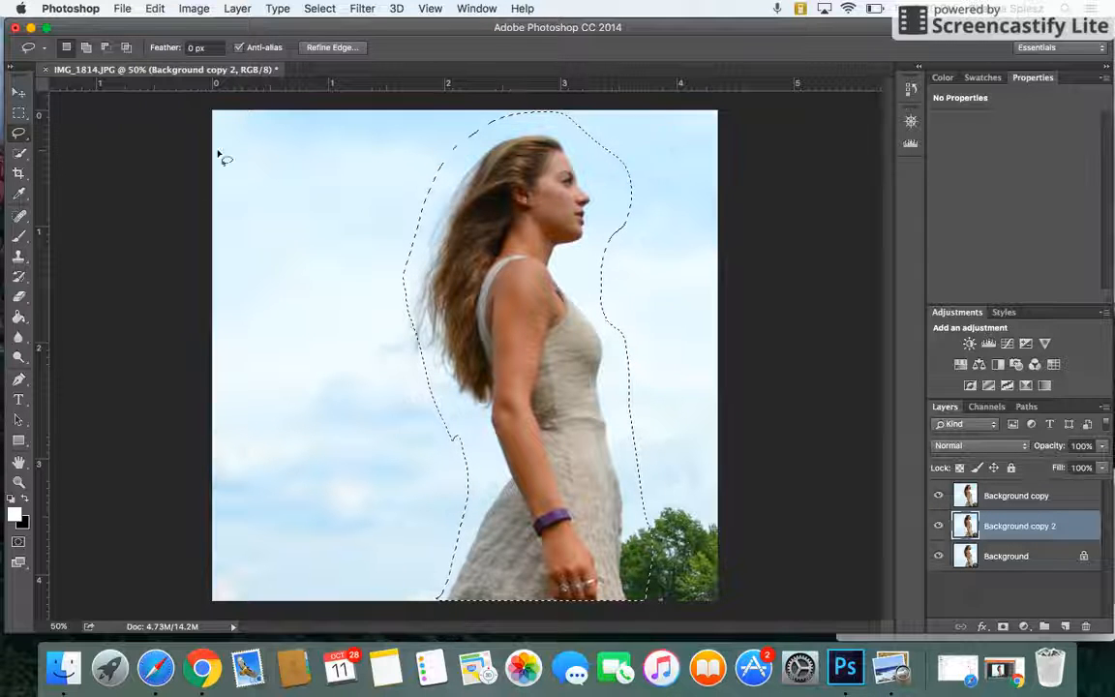
click(153, 9)
click(174, 240)
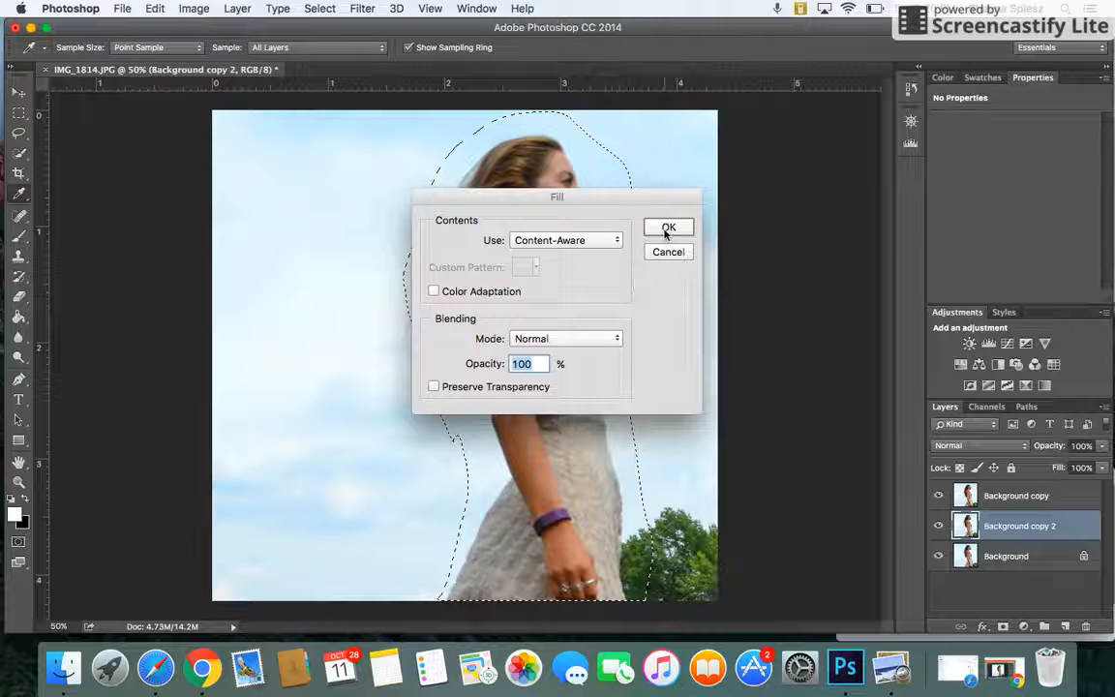
click(666, 230)
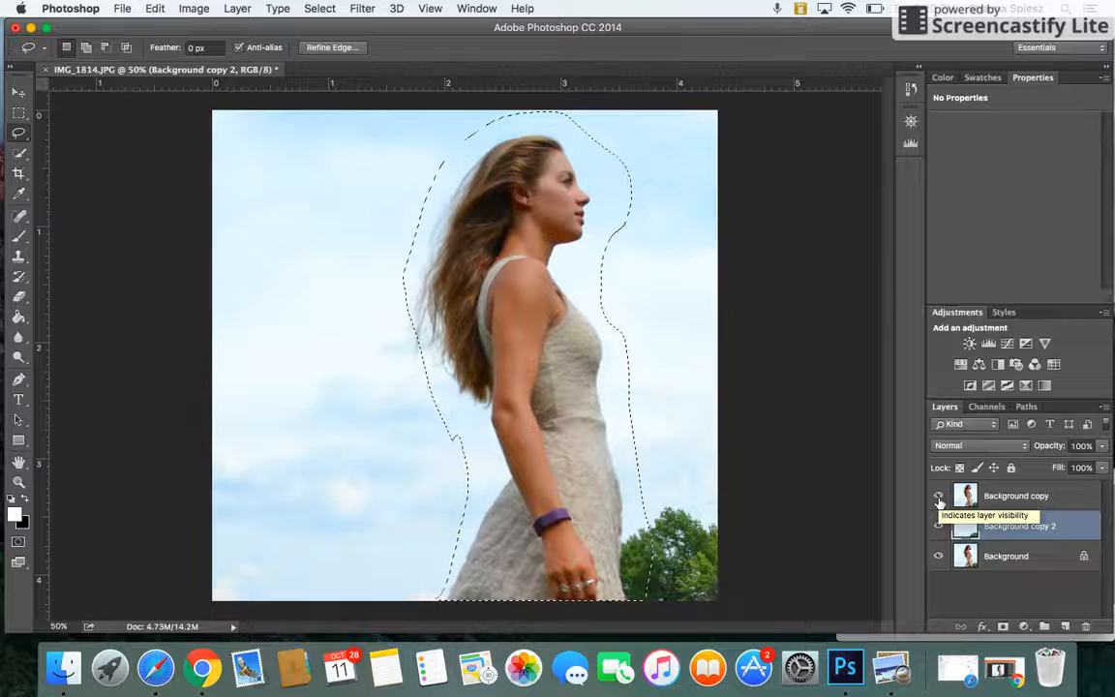
key(super+d)
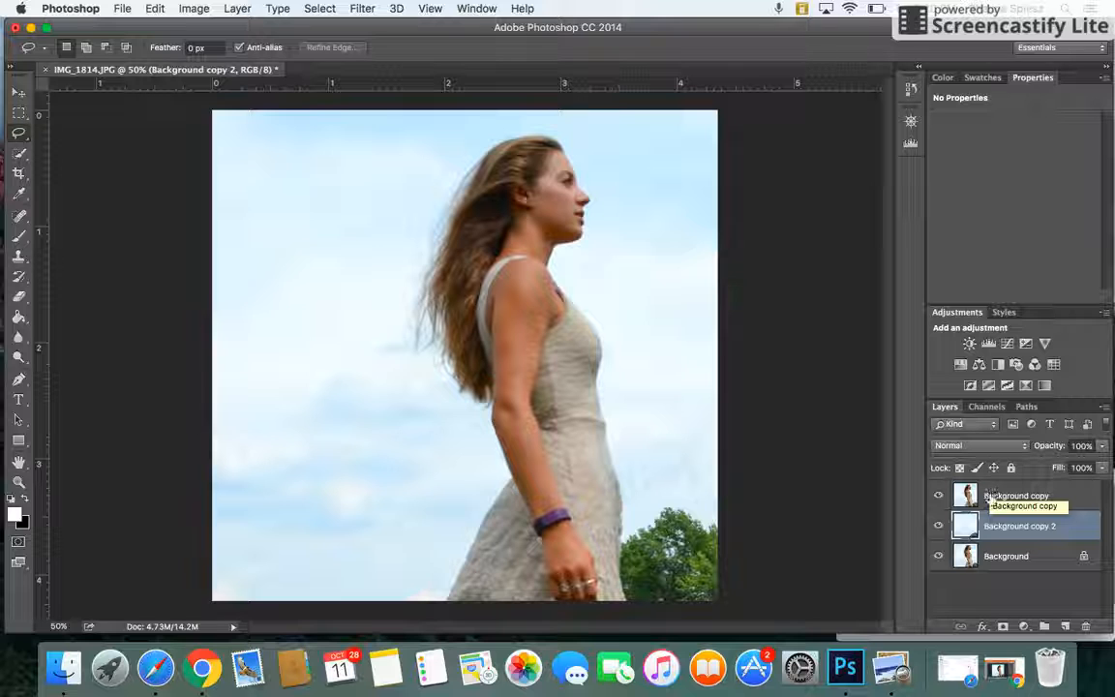
Step: Select the whole woman on the Background copy layer with the Quick Selection tool
click(989, 497)
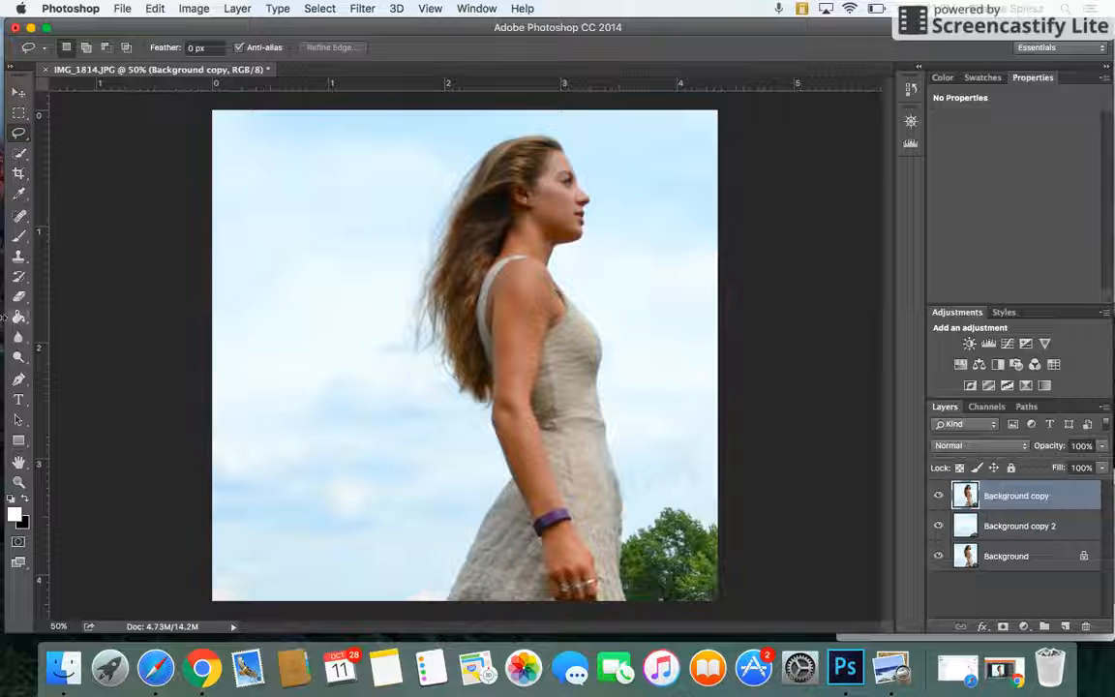
click(18, 153)
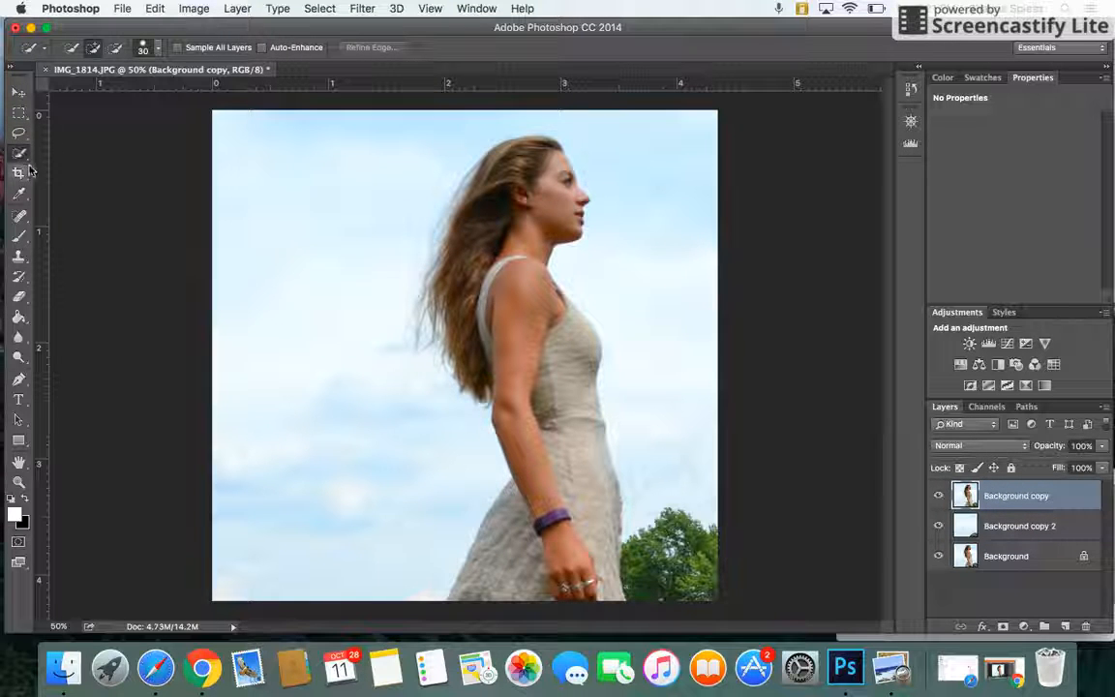
mouse_move(530, 194)
mouse_down()
mouse_move(479, 154)
mouse_move(521, 175)
mouse_move(475, 312)
mouse_move(564, 447)
mouse_move(495, 472)
mouse_move(489, 494)
mouse_up()
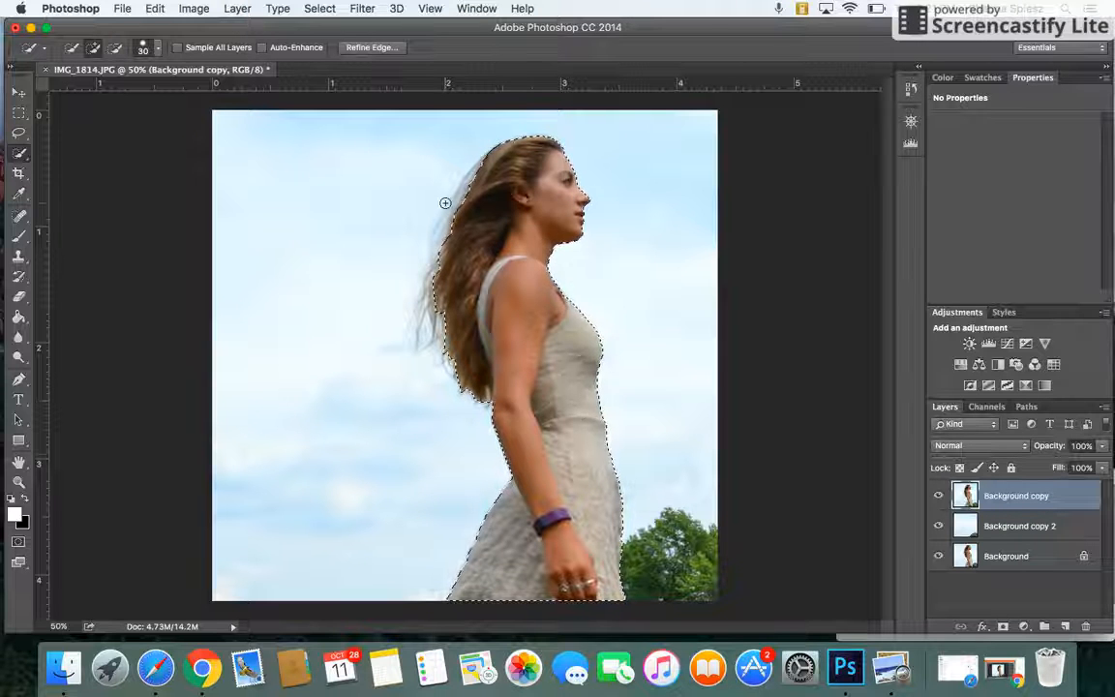
Step: Refine the selection's edge with a radius of 19.2 px and a smoothing of 21
click(367, 49)
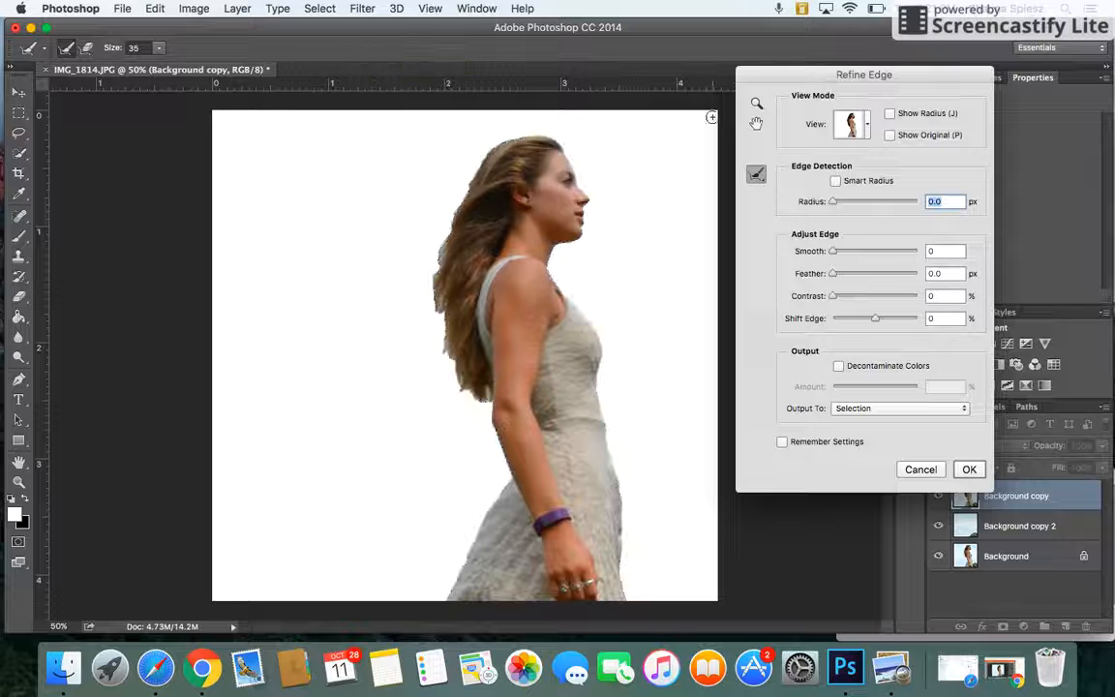
drag(834, 202, 870, 203)
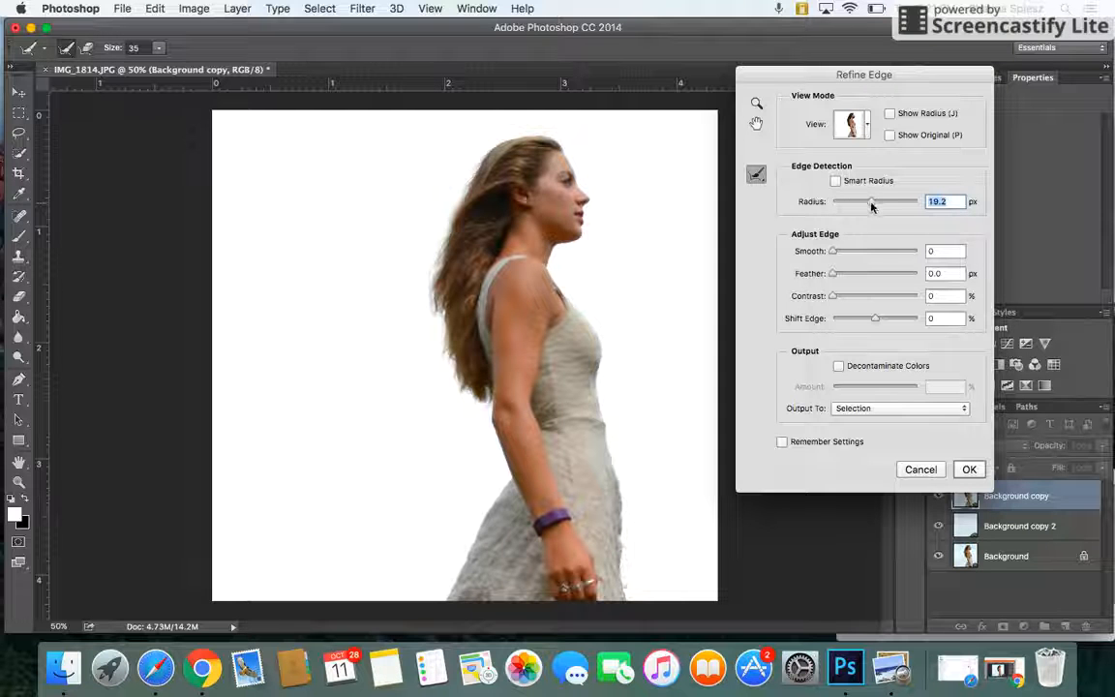
drag(833, 252, 850, 253)
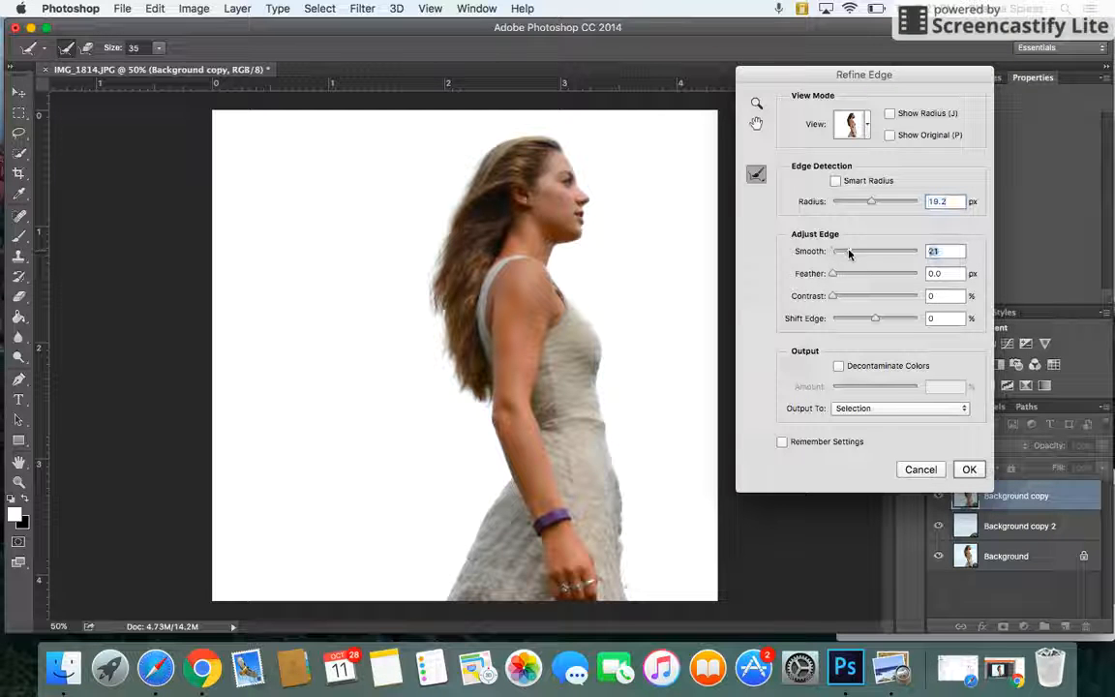
Step: Brush the edge refinement along the woman's hair, back and face outline, and output the result to a selection
mouse_move(490, 151)
mouse_down()
mouse_move(437, 248)
mouse_move(428, 288)
mouse_move(442, 316)
mouse_up()
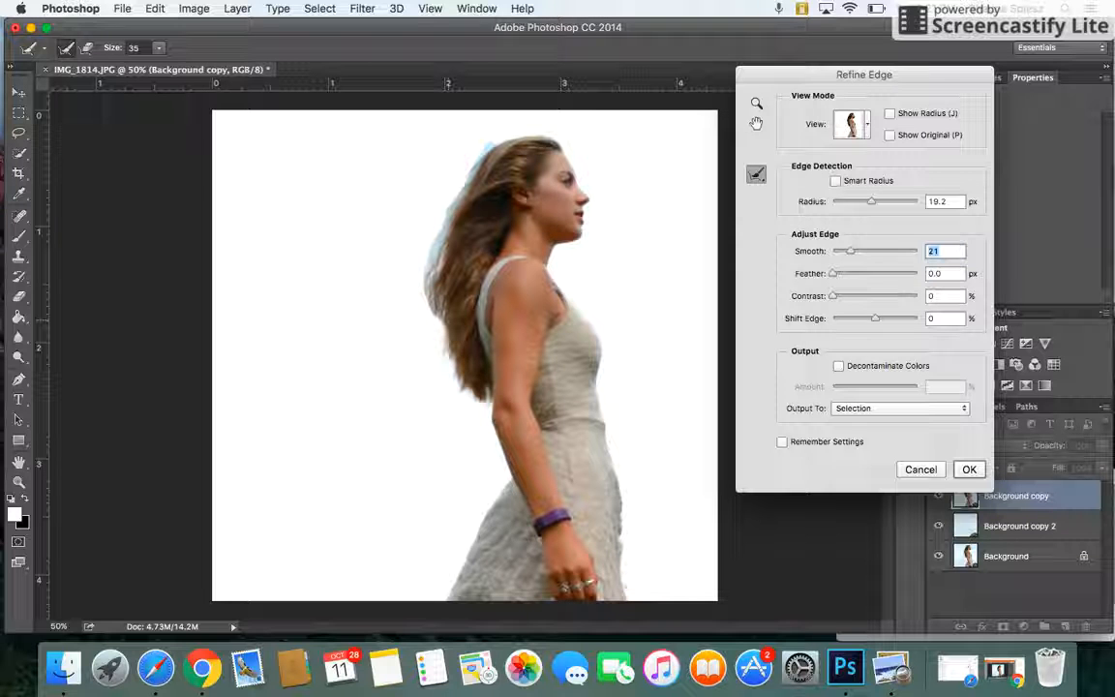
mouse_move(479, 403)
mouse_down()
mouse_move(454, 381)
mouse_move(438, 298)
mouse_up()
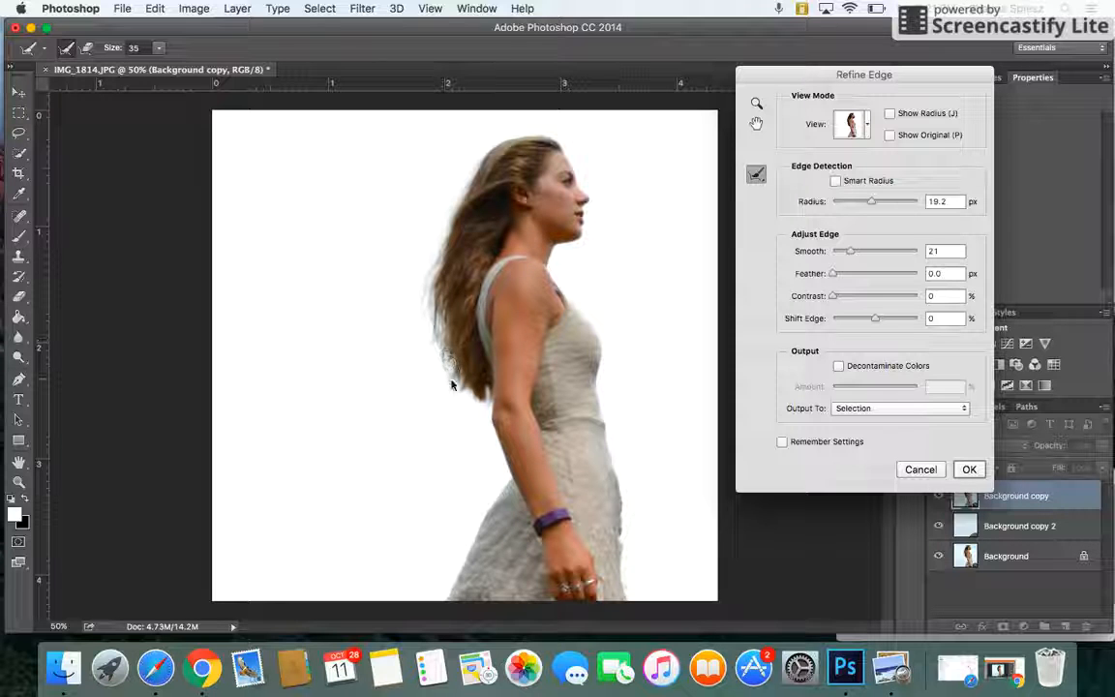
drag(442, 353, 510, 481)
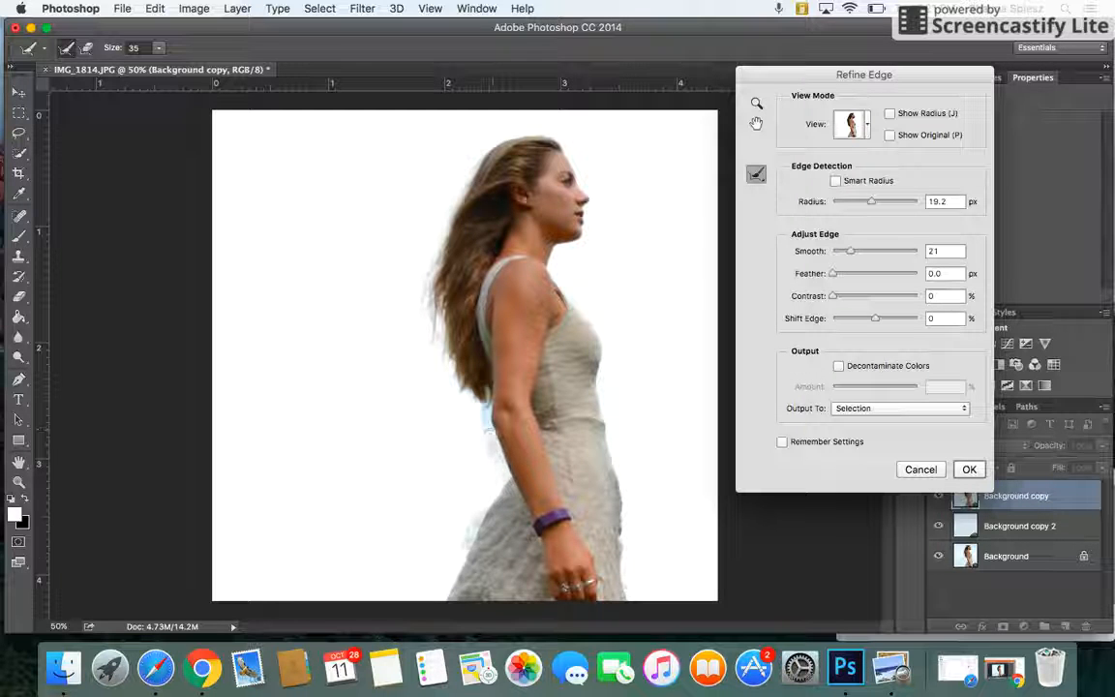
mouse_move(557, 146)
mouse_down()
mouse_move(578, 184)
mouse_move(557, 250)
mouse_up()
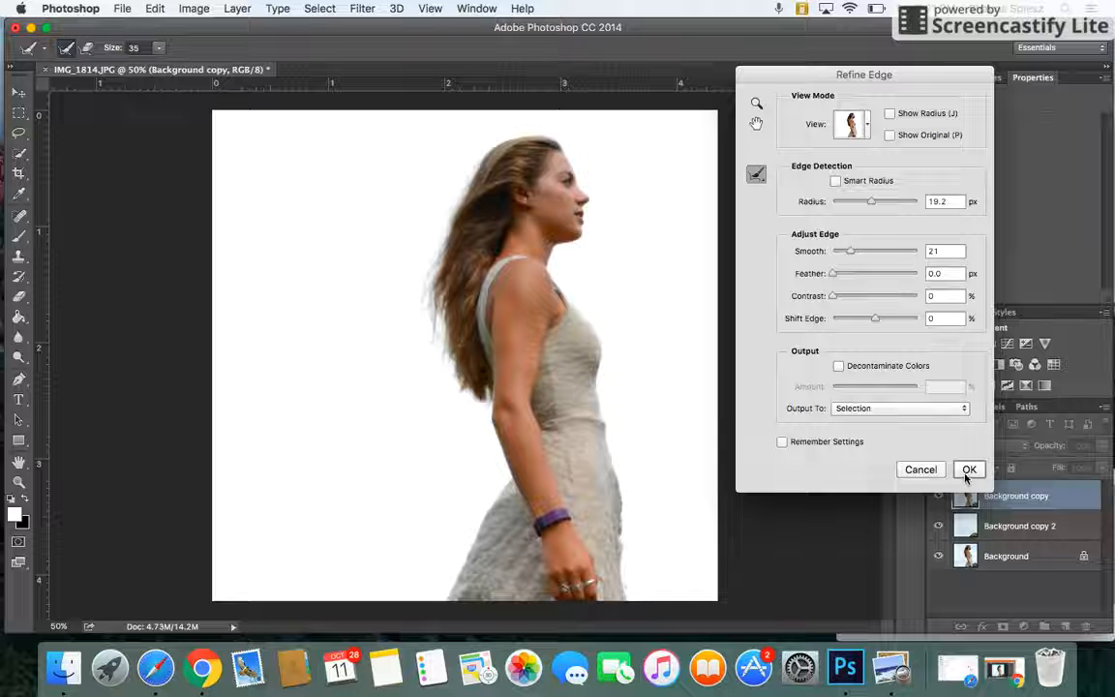
click(967, 469)
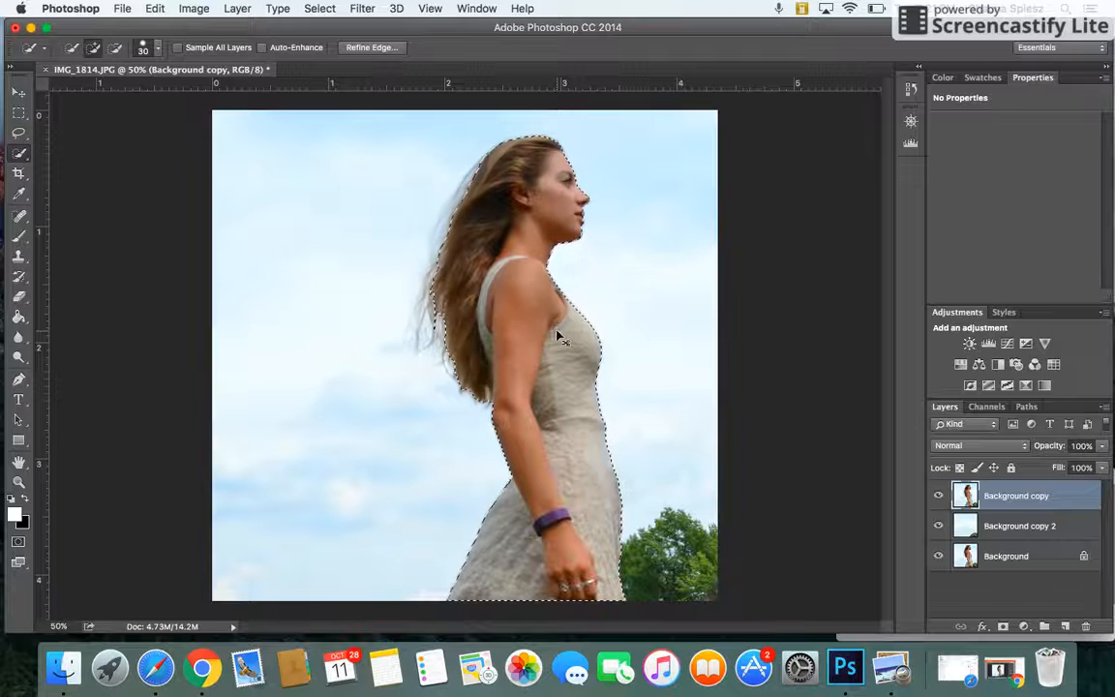
Step: Copy the selected woman onto a new layer above Background copy
key(super+j)
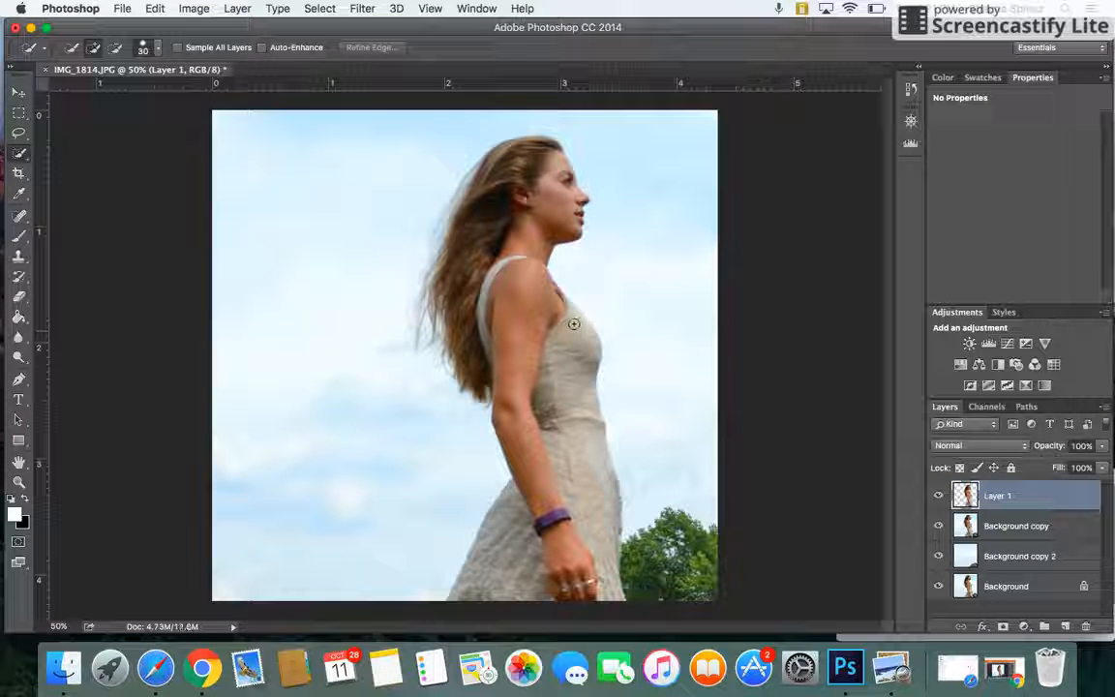
click(154, 9)
click(155, 8)
click(159, 7)
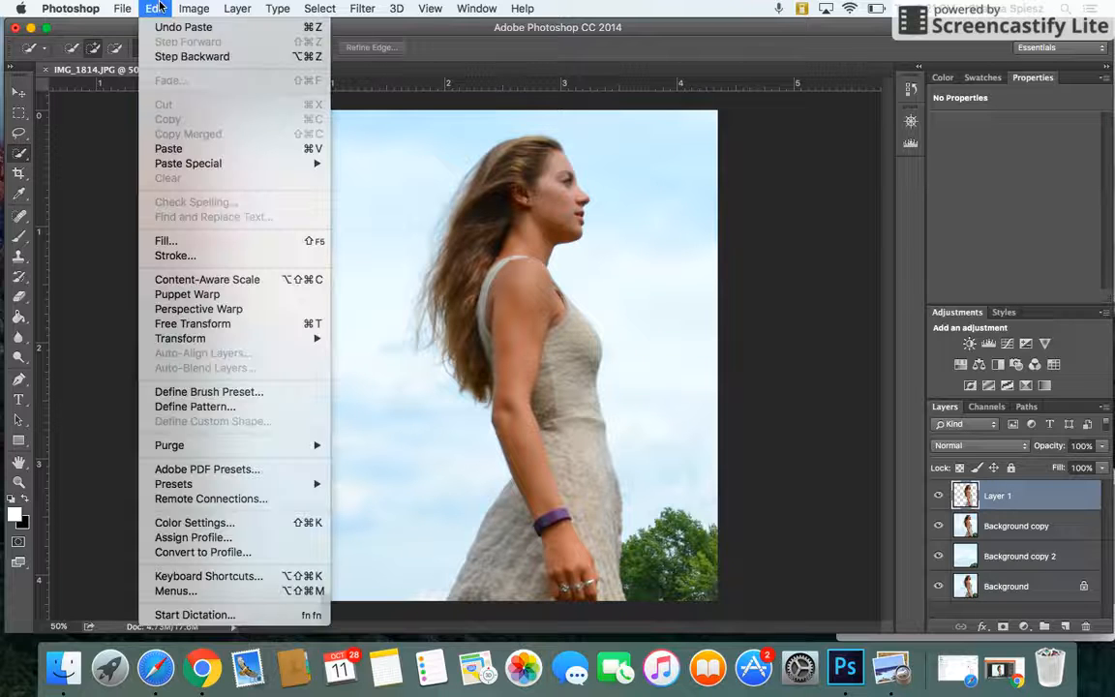
click(170, 148)
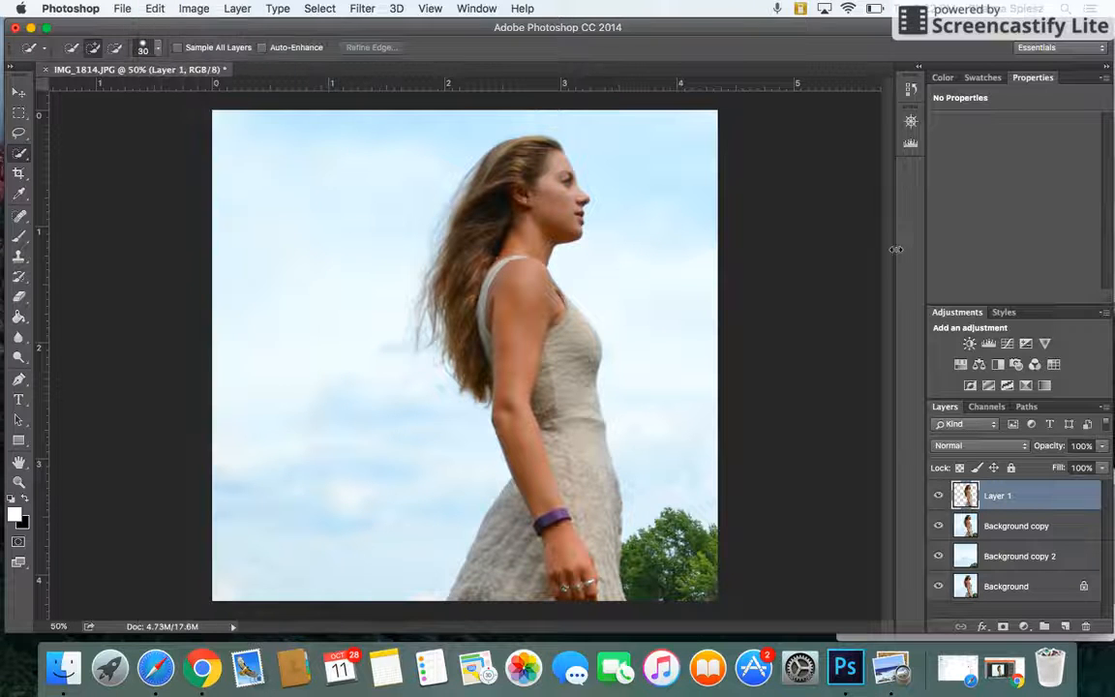
Step: Hide the Background copy, Background copy 2 and Background layers
click(937, 525)
click(937, 556)
click(937, 586)
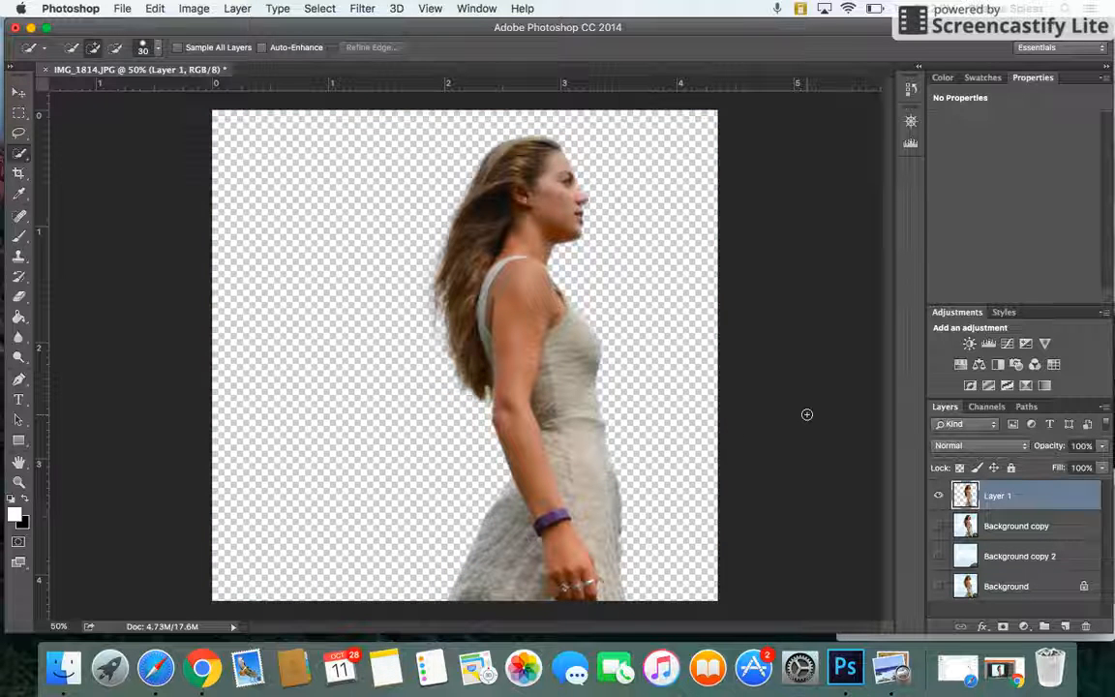
Step: Duplicate Layer 1 within the same document as Layer 1 copy
right_click(1038, 497)
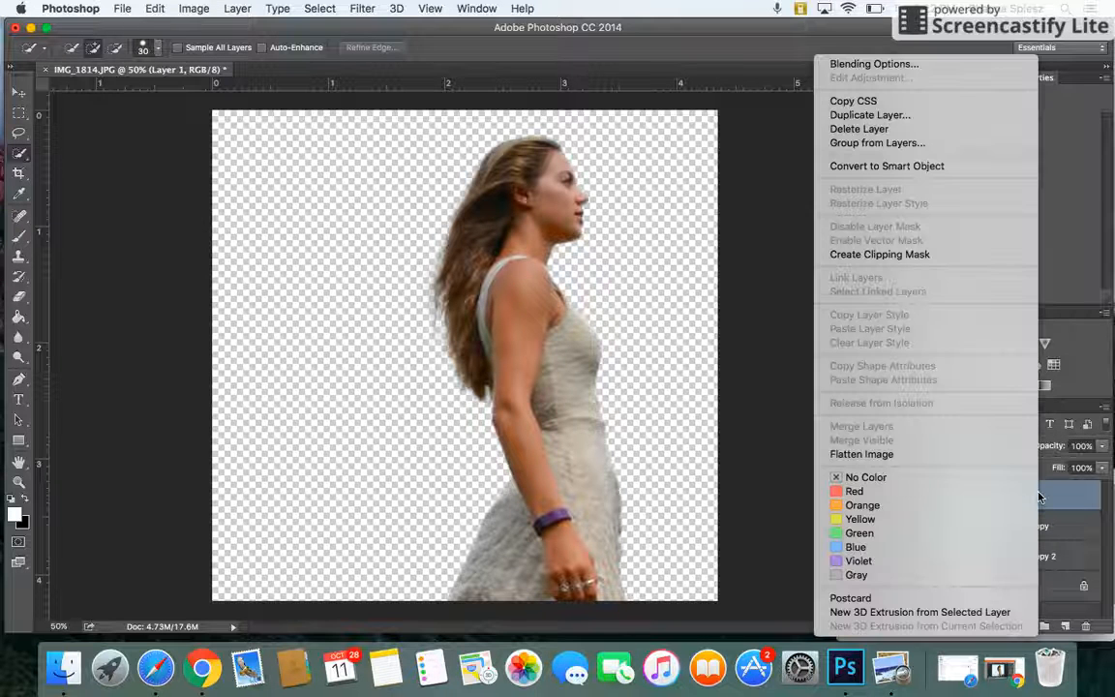
click(886, 116)
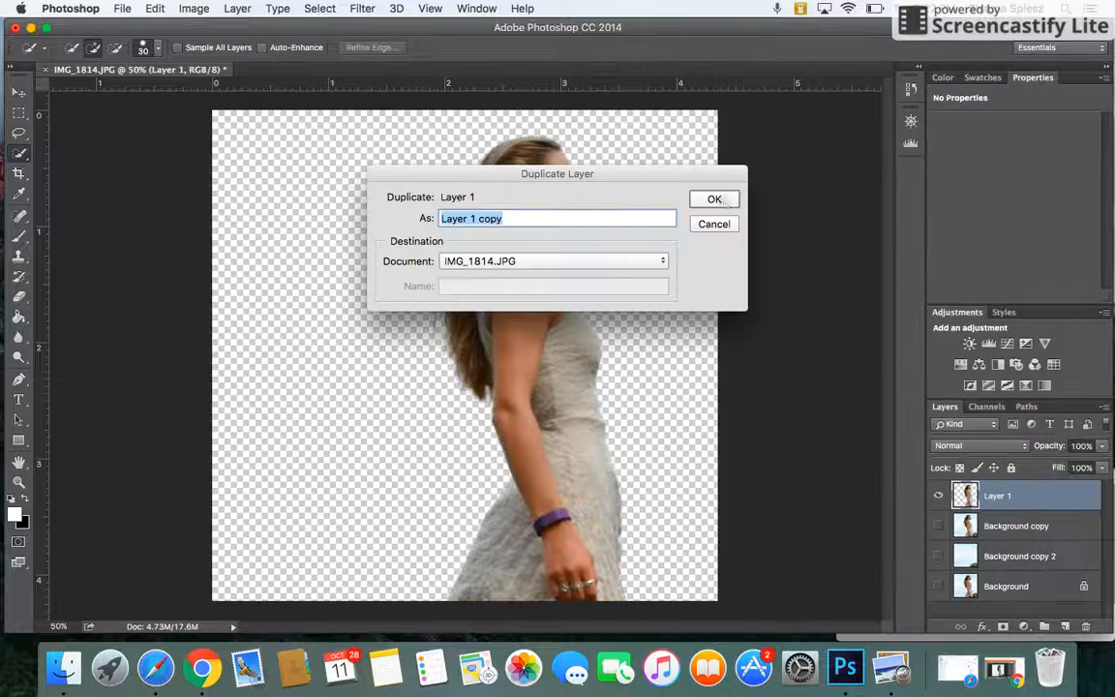
click(714, 199)
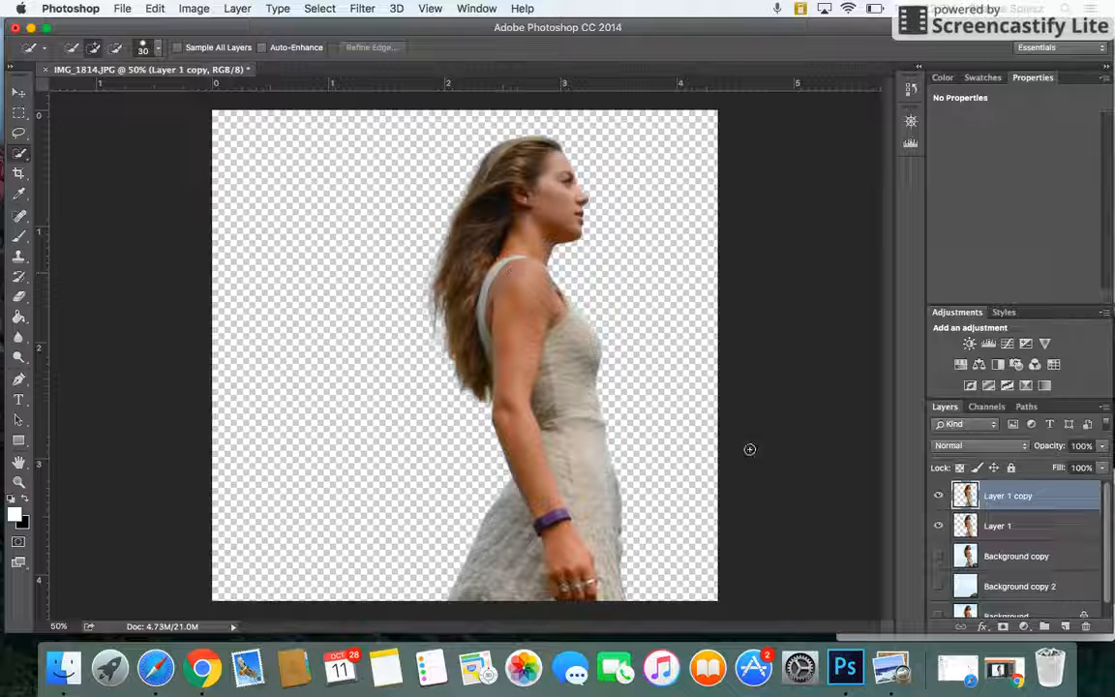
Step: Move the woman on Layer 1 a short distance left, behind the figure on Layer 1 copy
click(1000, 536)
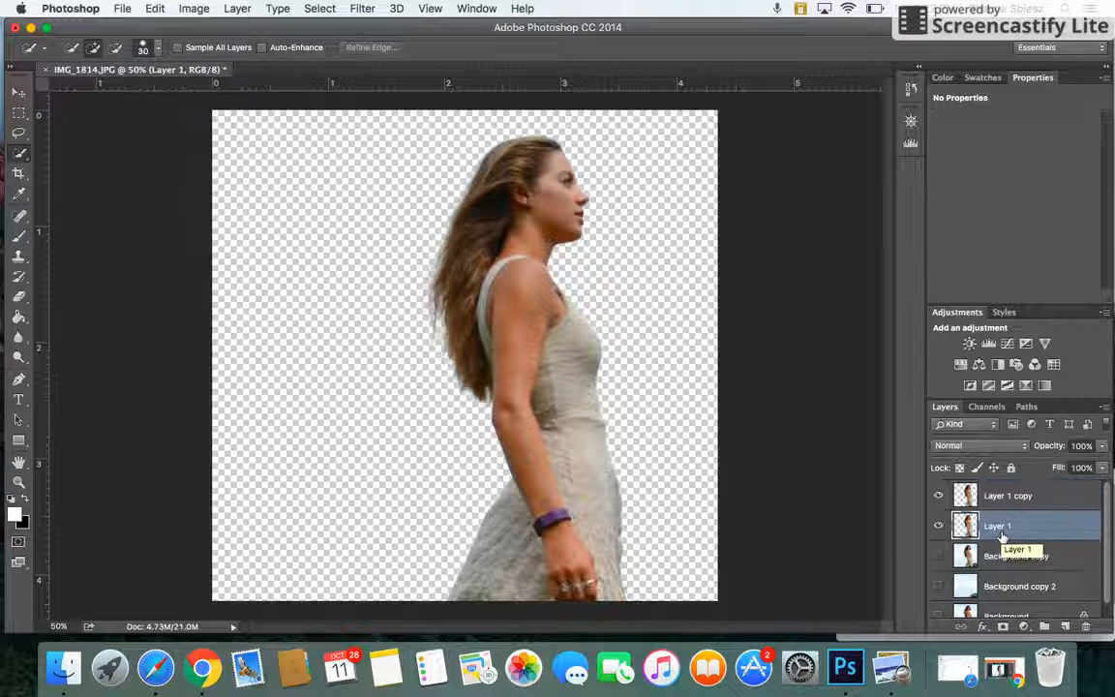
click(17, 91)
drag(495, 274, 445, 278)
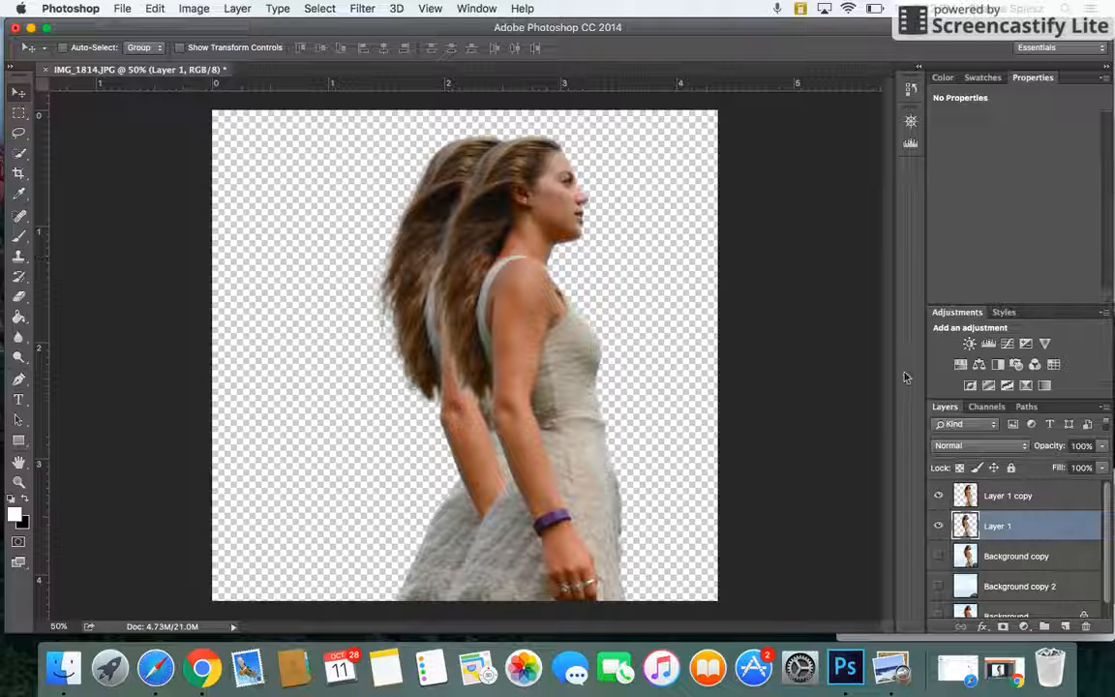
Step: Use Liquify on Layer 1 to stretch the woman's hair far out to the left with the 609 brush
click(359, 9)
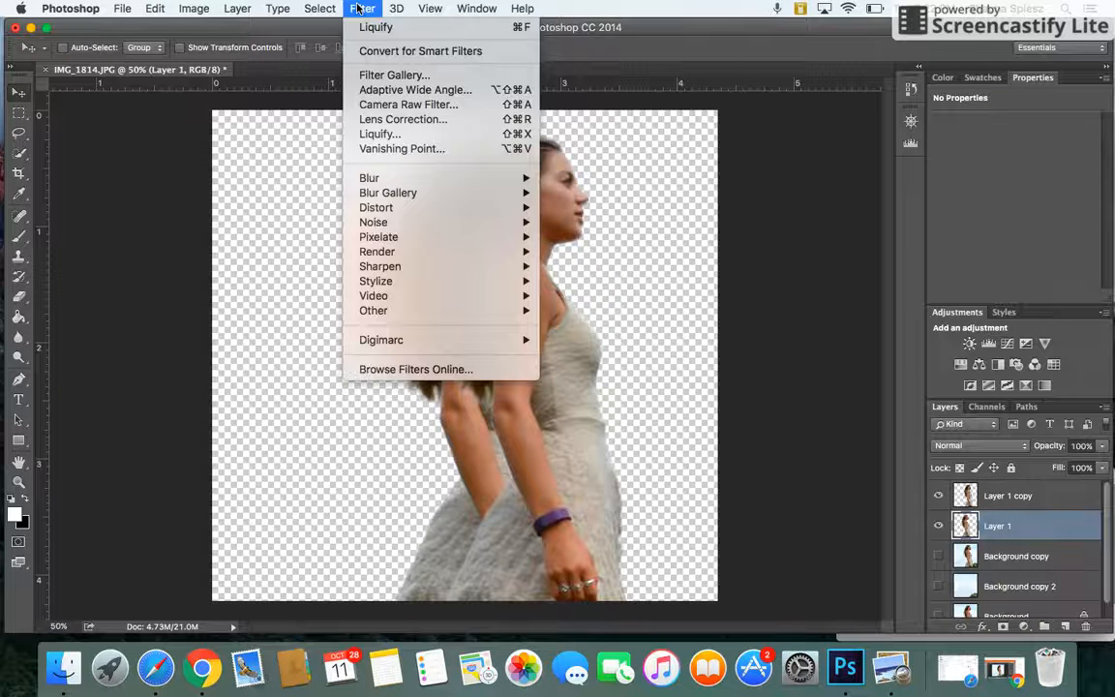
click(391, 134)
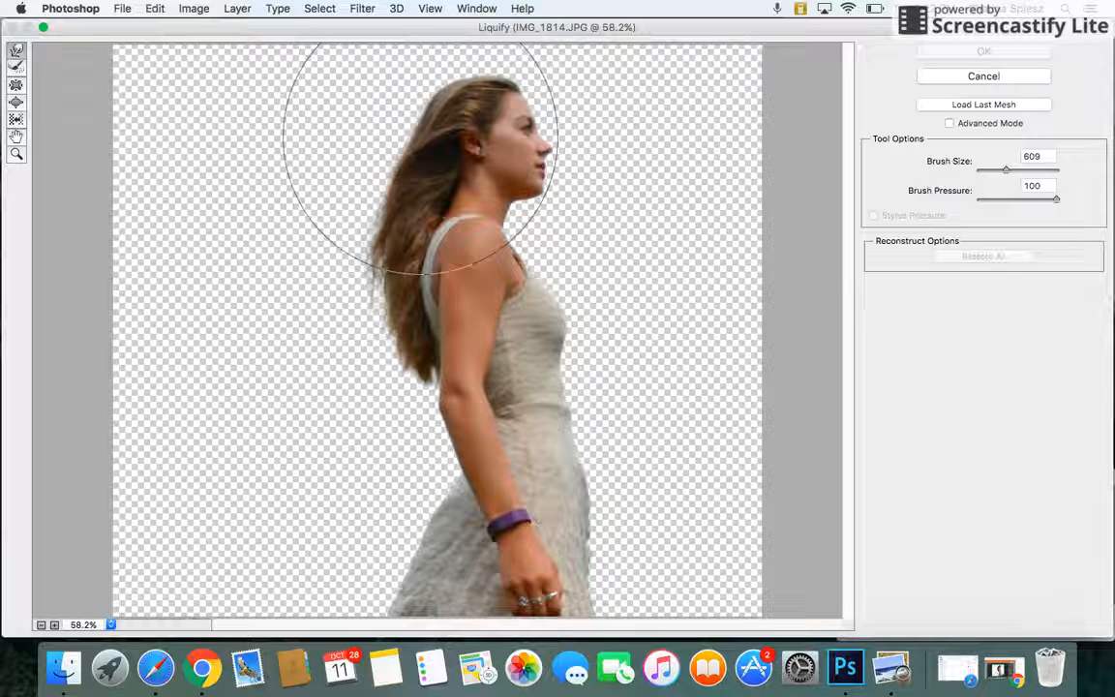
mouse_move(419, 137)
mouse_down()
mouse_move(358, 170)
mouse_move(323, 171)
mouse_move(184, 137)
mouse_up()
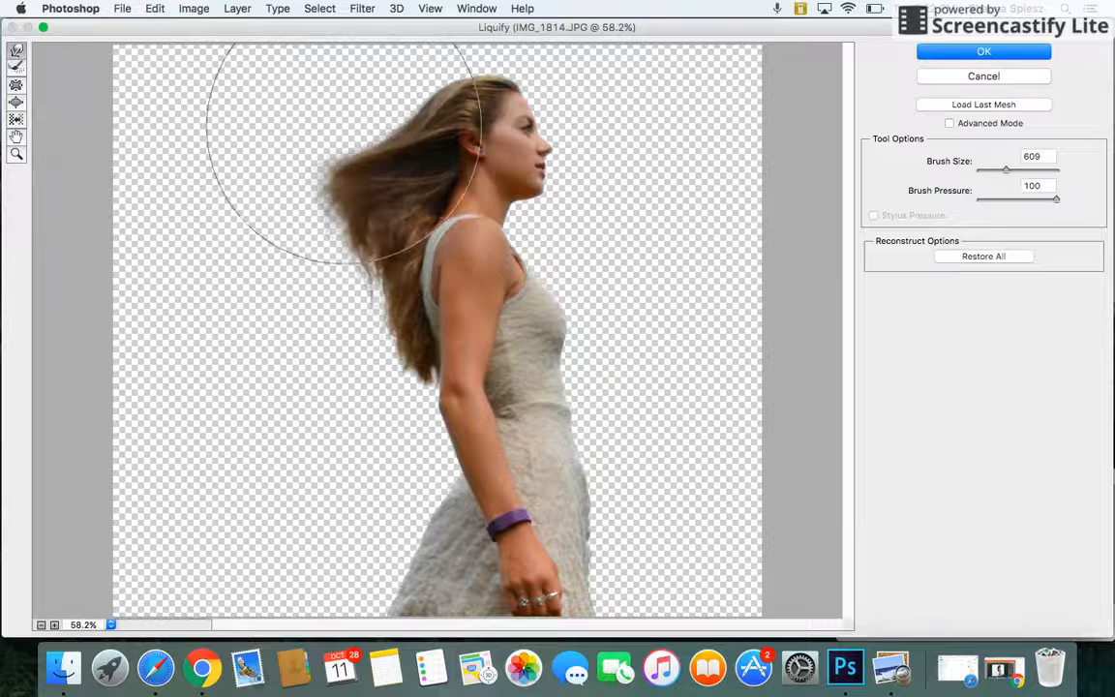
drag(299, 119, 50, 97)
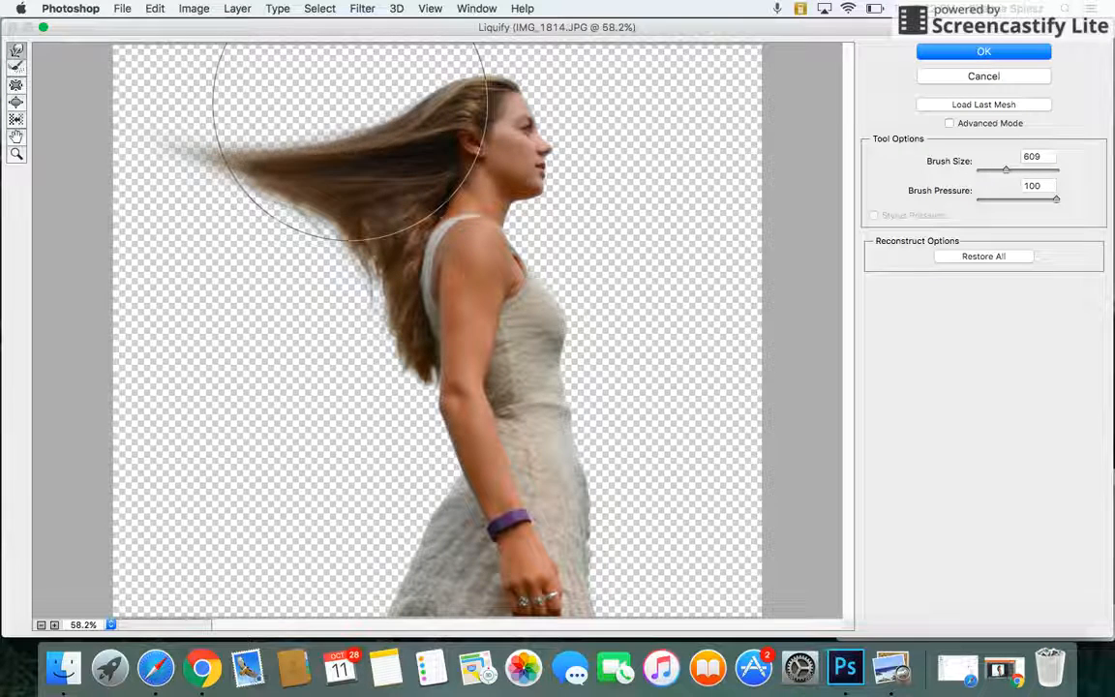
mouse_move(351, 104)
mouse_down()
mouse_move(215, 61)
mouse_move(99, 2)
mouse_up()
drag(311, 235, 69, 191)
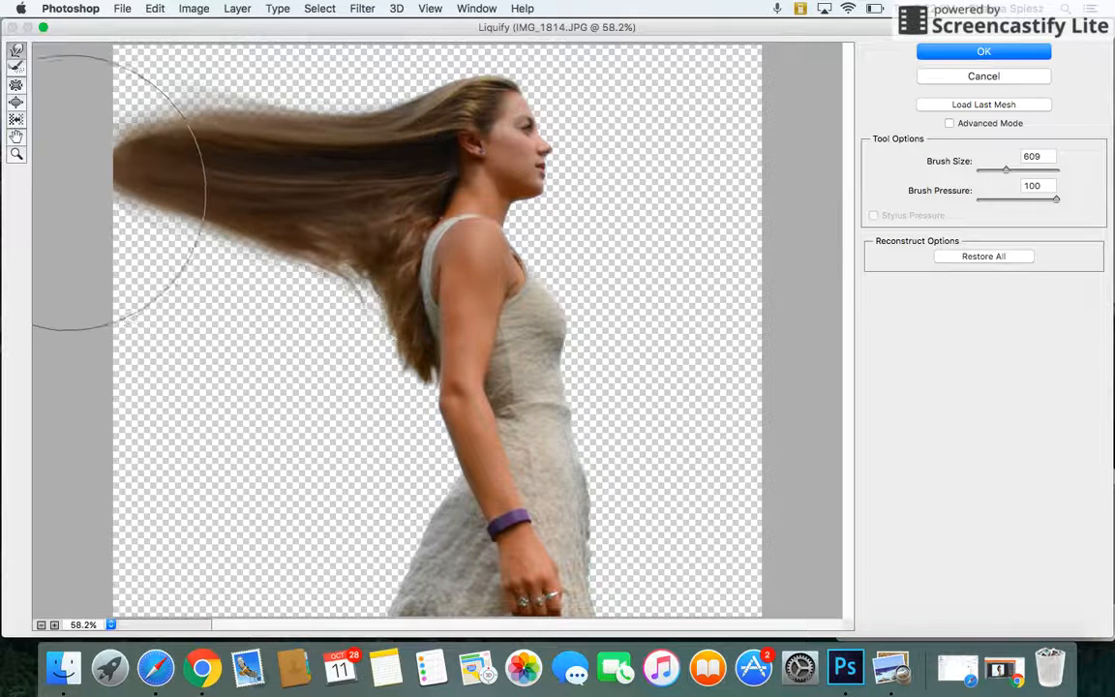
mouse_move(361, 329)
mouse_down()
mouse_move(280, 343)
mouse_move(202, 334)
mouse_move(172, 294)
mouse_up()
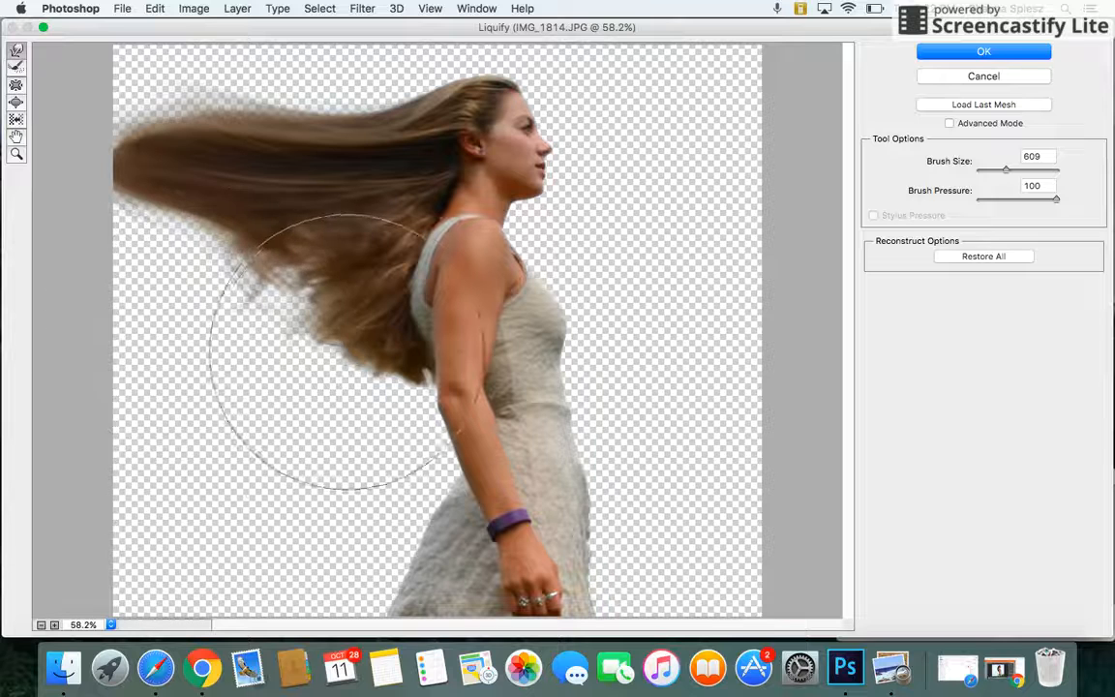
drag(329, 349, 119, 323)
mouse_move(341, 293)
mouse_down()
mouse_move(235, 269)
mouse_move(149, 224)
mouse_up()
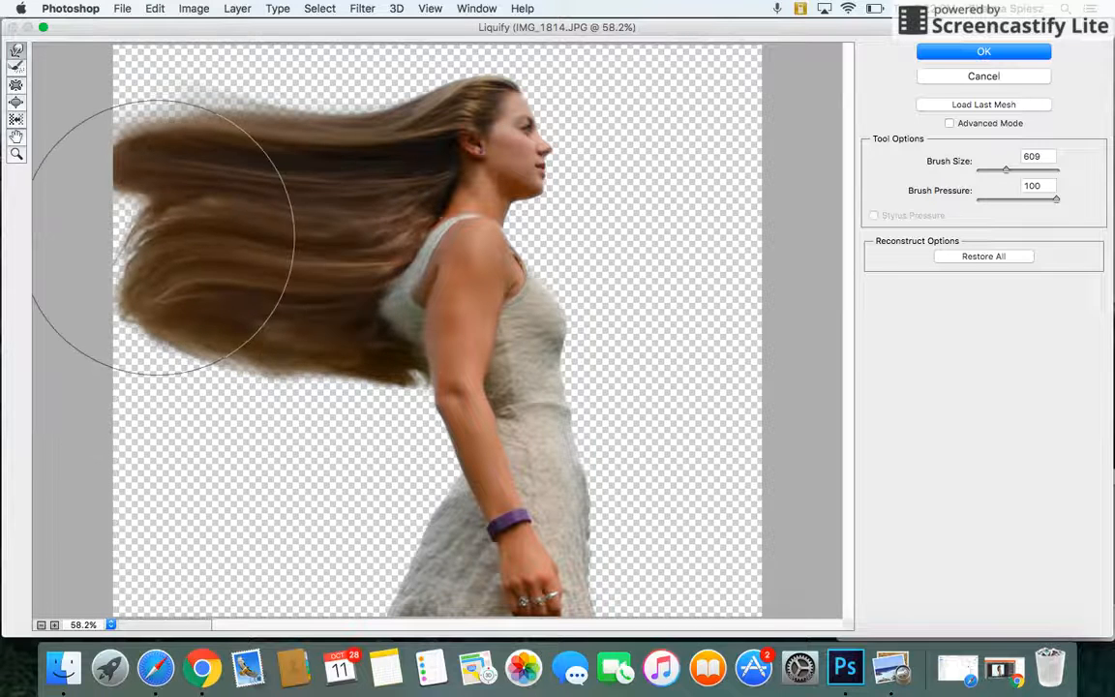
mouse_move(373, 361)
mouse_down()
mouse_move(370, 414)
mouse_move(144, 382)
mouse_up()
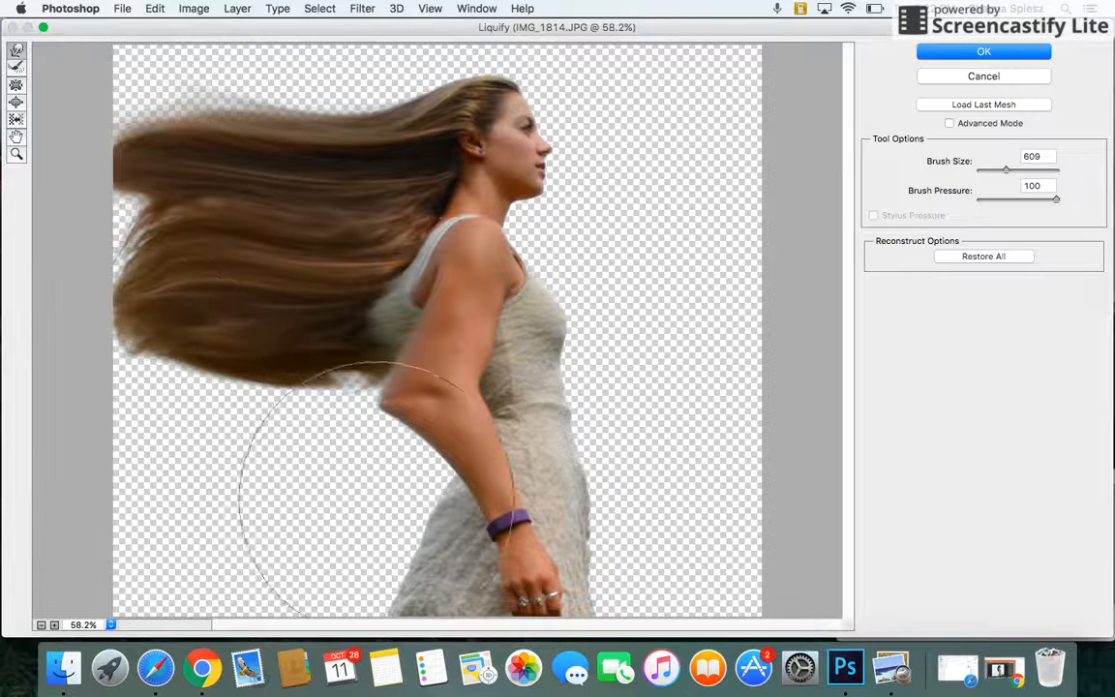
Step: Stretch the woman's arm and dress out to the left edge, smooth the stretched hair, and apply the Liquify filter
drag(361, 480, 174, 410)
mouse_move(411, 557)
mouse_down()
mouse_move(208, 553)
mouse_move(126, 484)
mouse_up()
drag(333, 470, 152, 387)
mouse_move(341, 532)
mouse_down()
mouse_move(263, 551)
mouse_move(125, 497)
mouse_up()
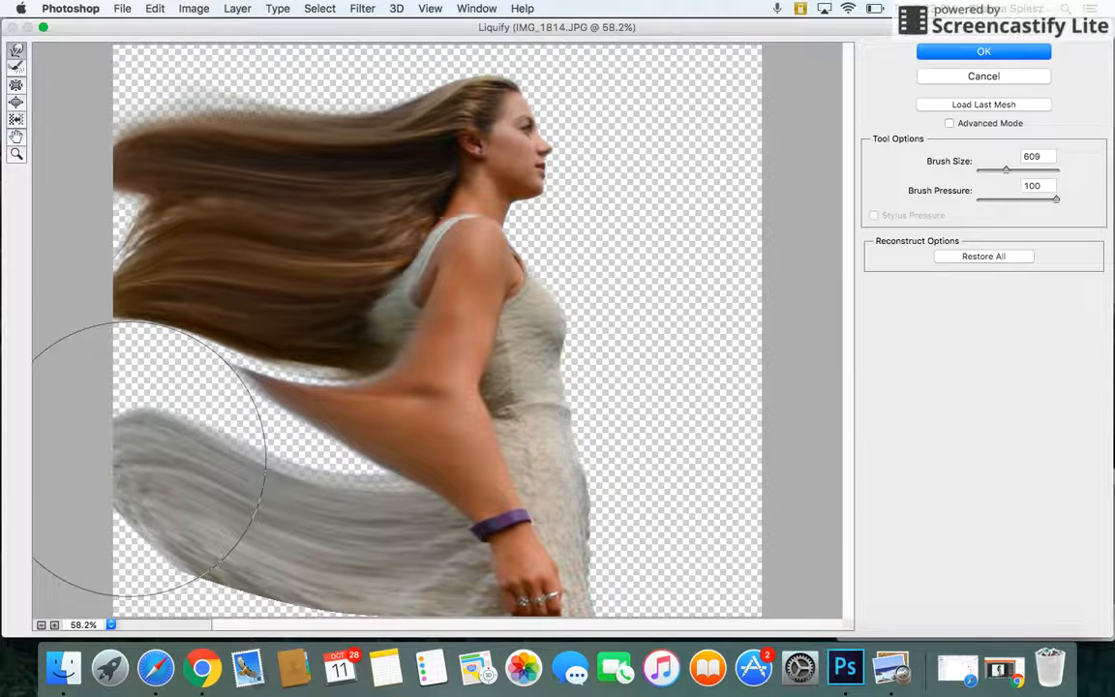
drag(299, 397, 187, 323)
mouse_move(335, 525)
mouse_down()
mouse_move(213, 550)
mouse_move(172, 590)
mouse_up()
drag(314, 484, 217, 416)
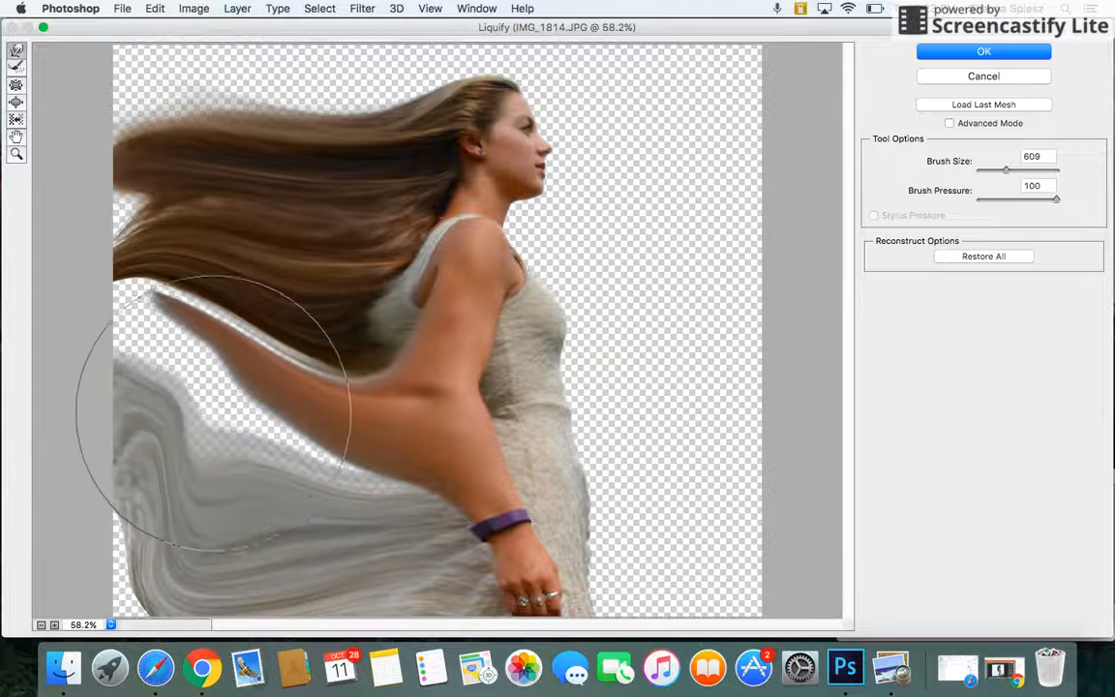
drag(281, 319, 213, 324)
drag(280, 232, 208, 124)
click(1014, 54)
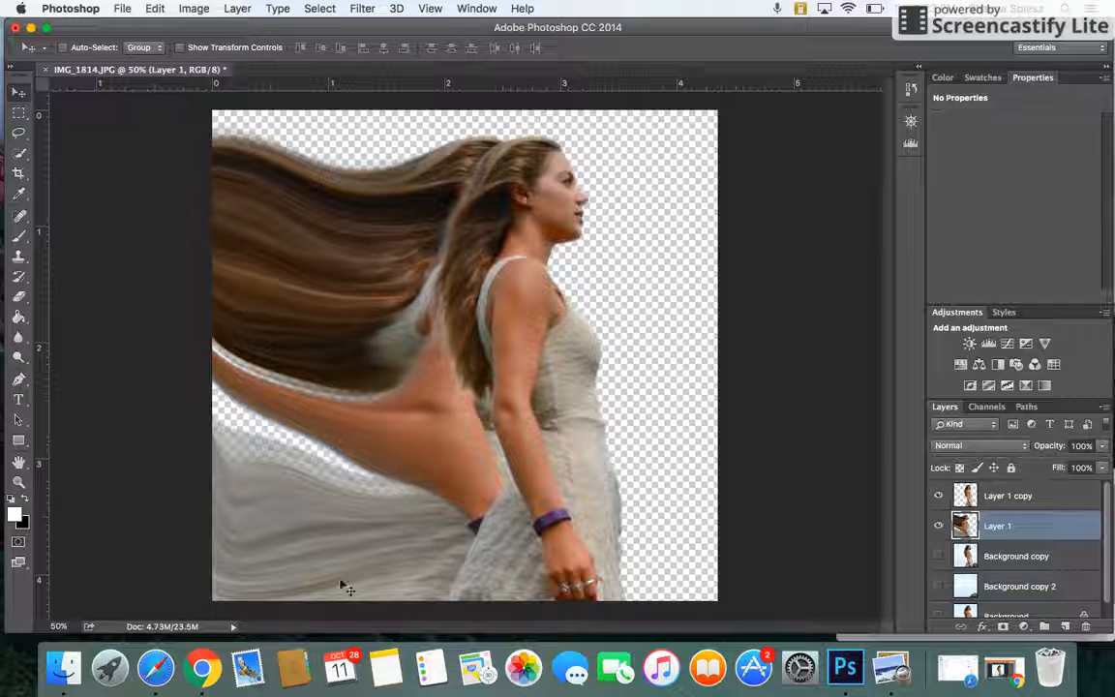
Step: Add a layer mask to Layer 1 and fill it with black using the Paint Bucket
click(939, 528)
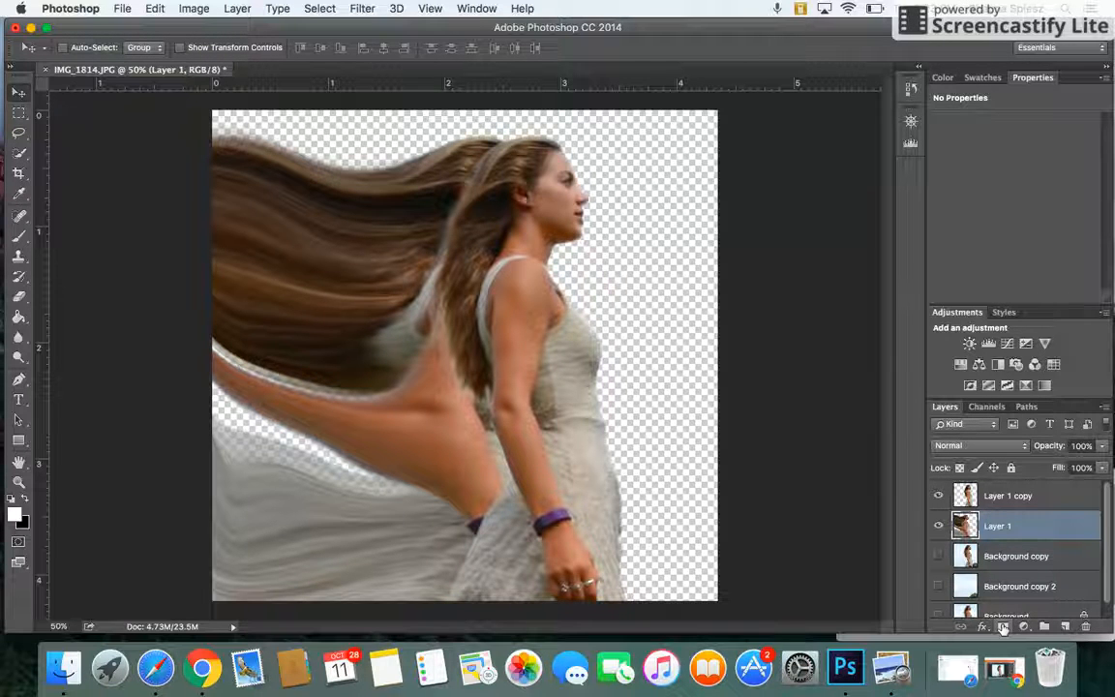
click(1002, 626)
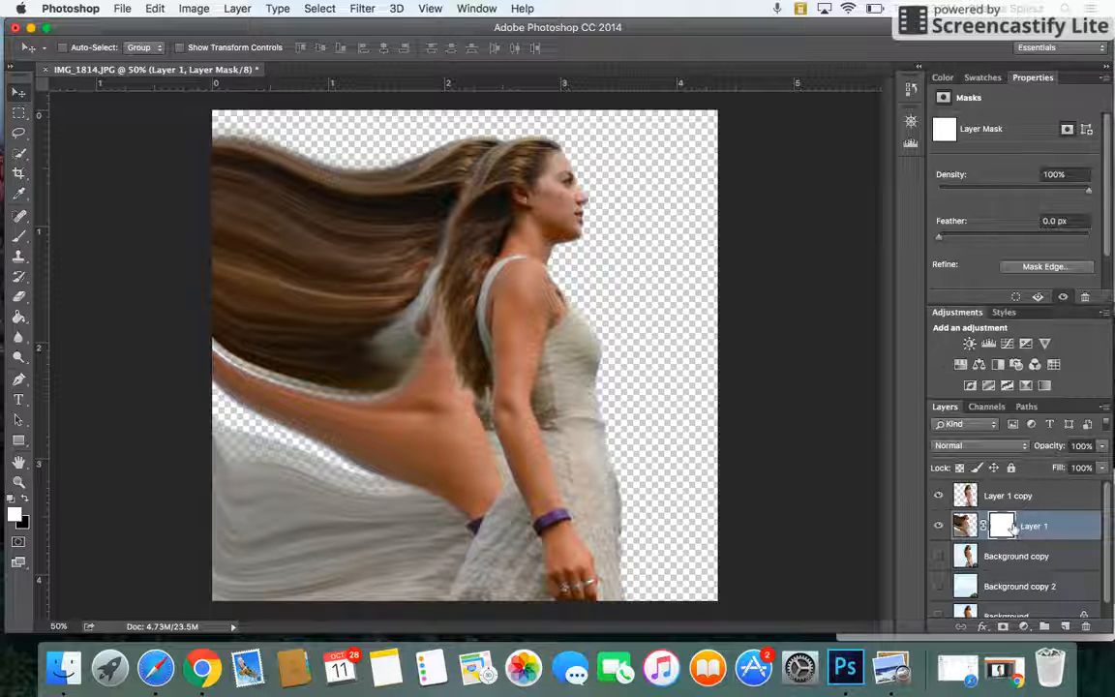
click(11, 498)
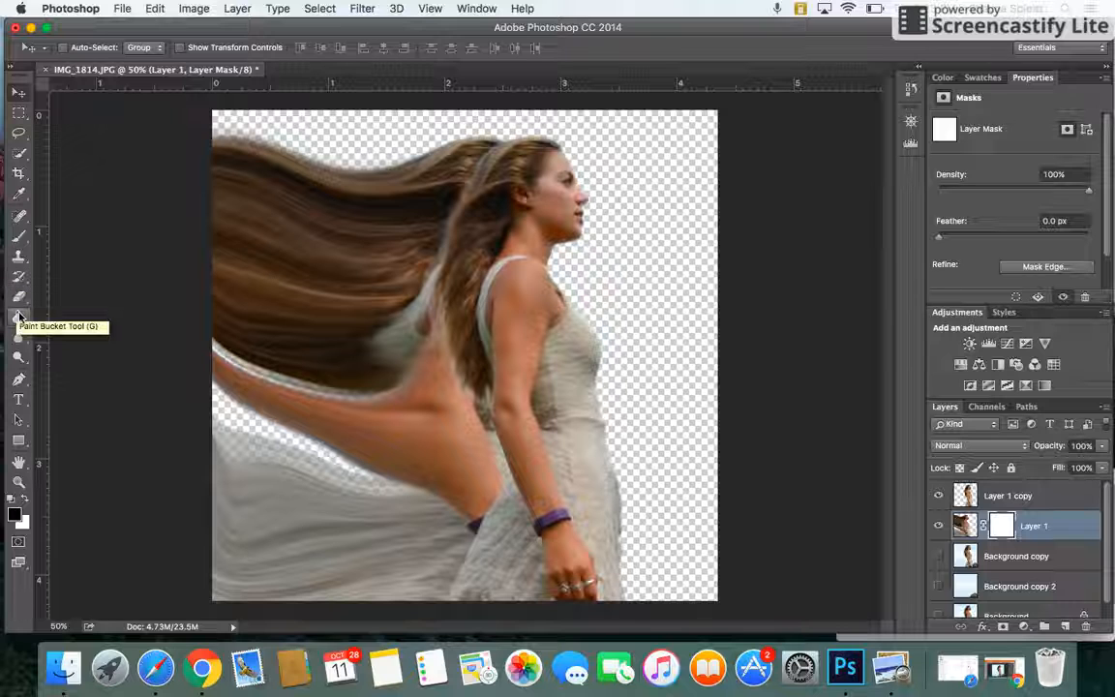
click(18, 317)
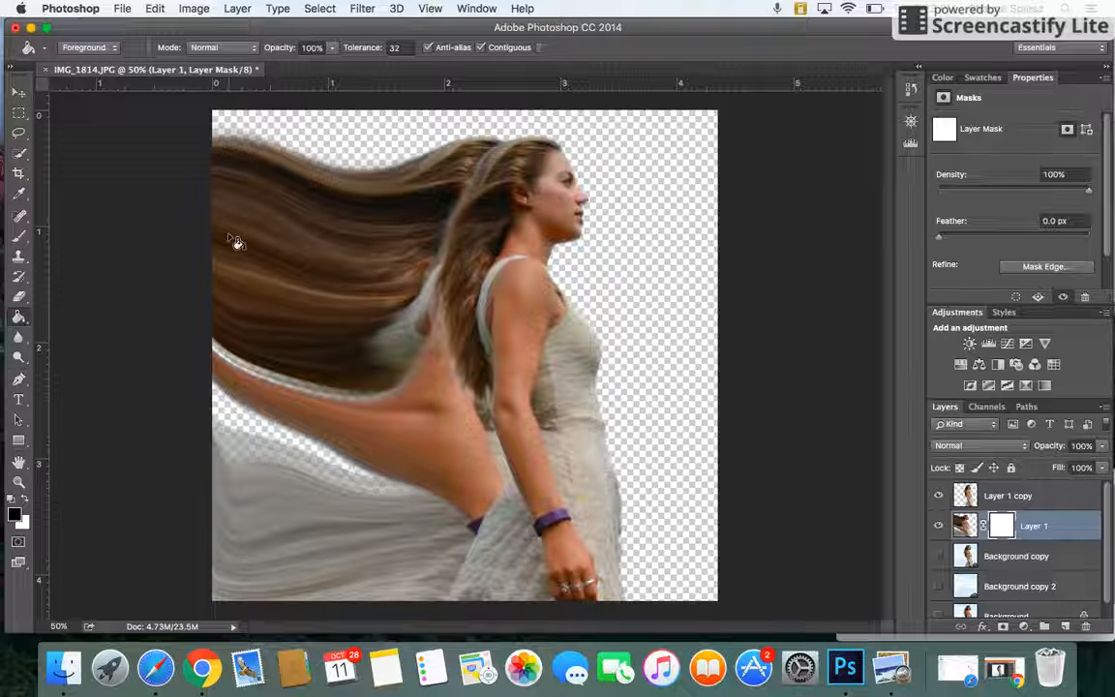
click(236, 243)
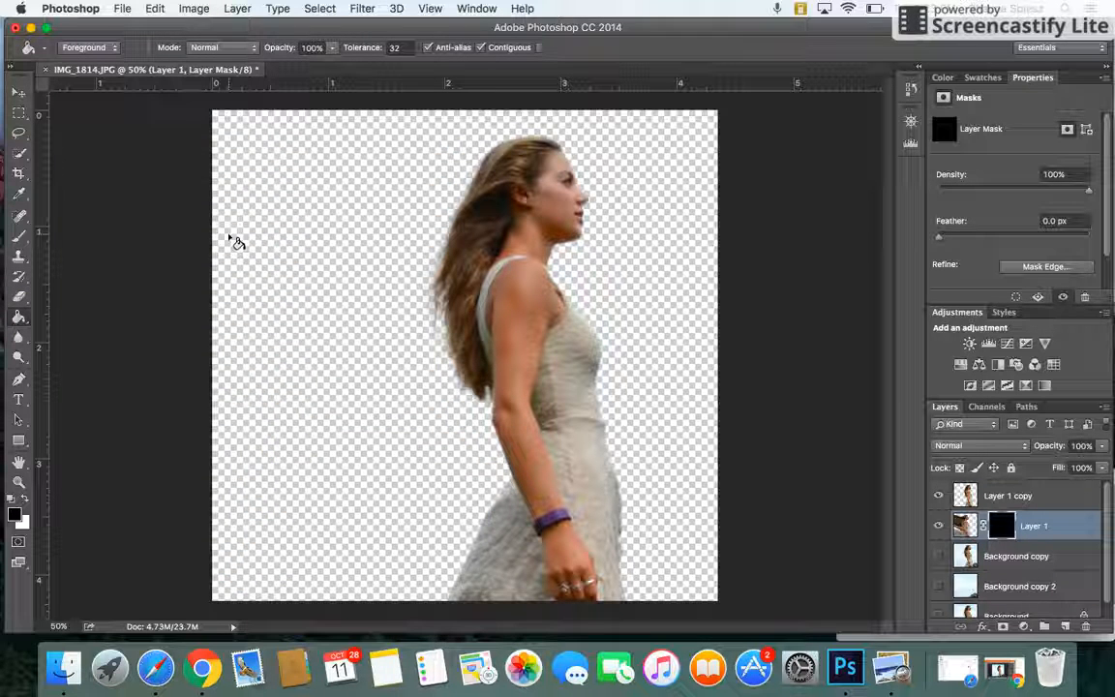
Step: Add a layer mask to Layer 1 copy and choose the 178 px Dry Brush on Towel (modified) brush
click(1011, 499)
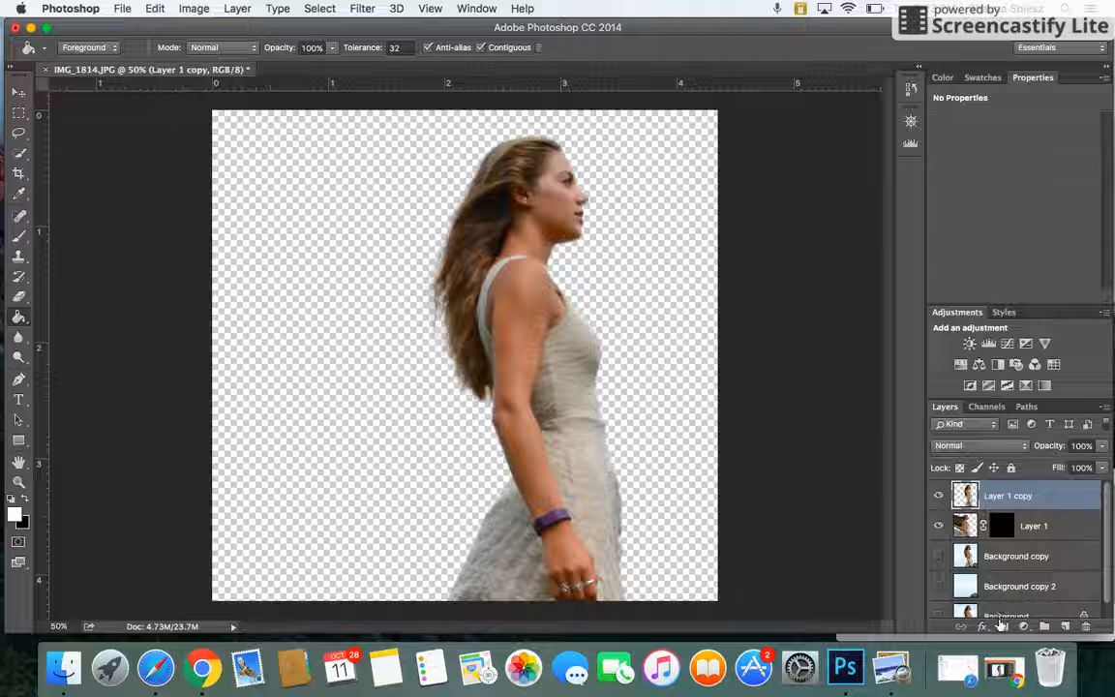
click(1001, 627)
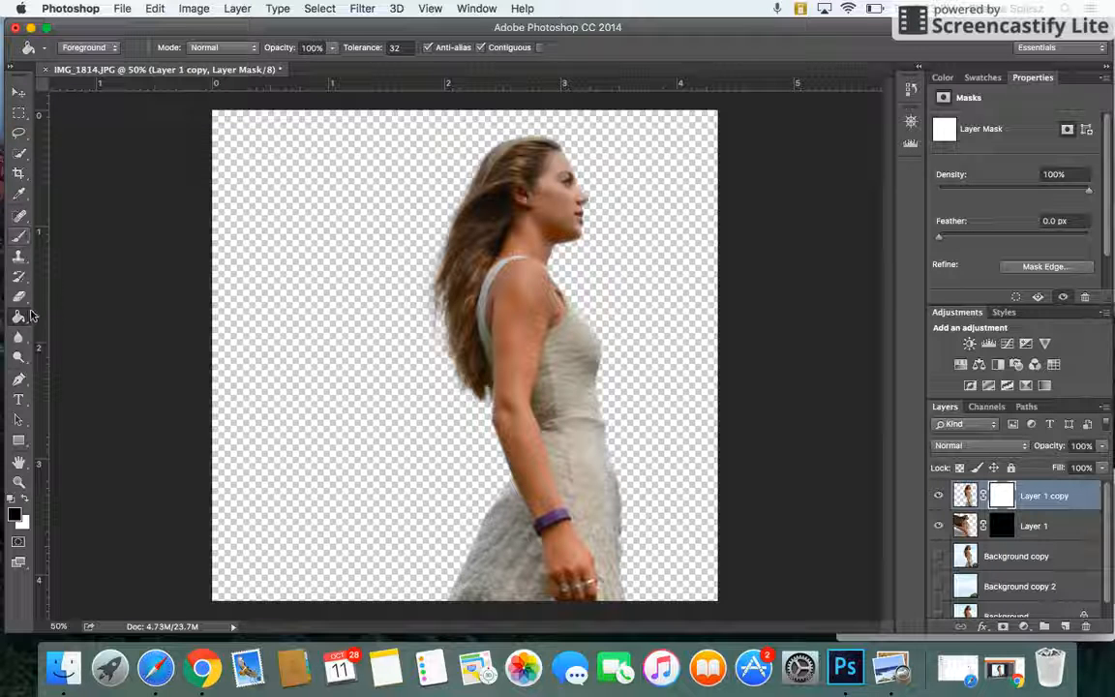
click(20, 237)
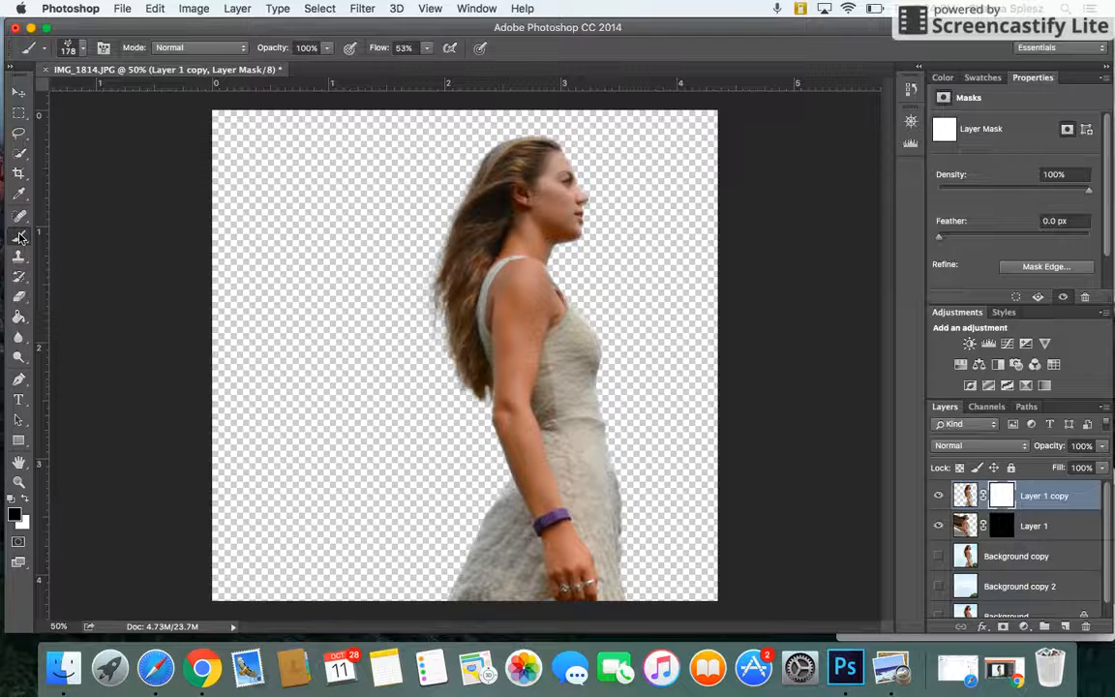
click(84, 51)
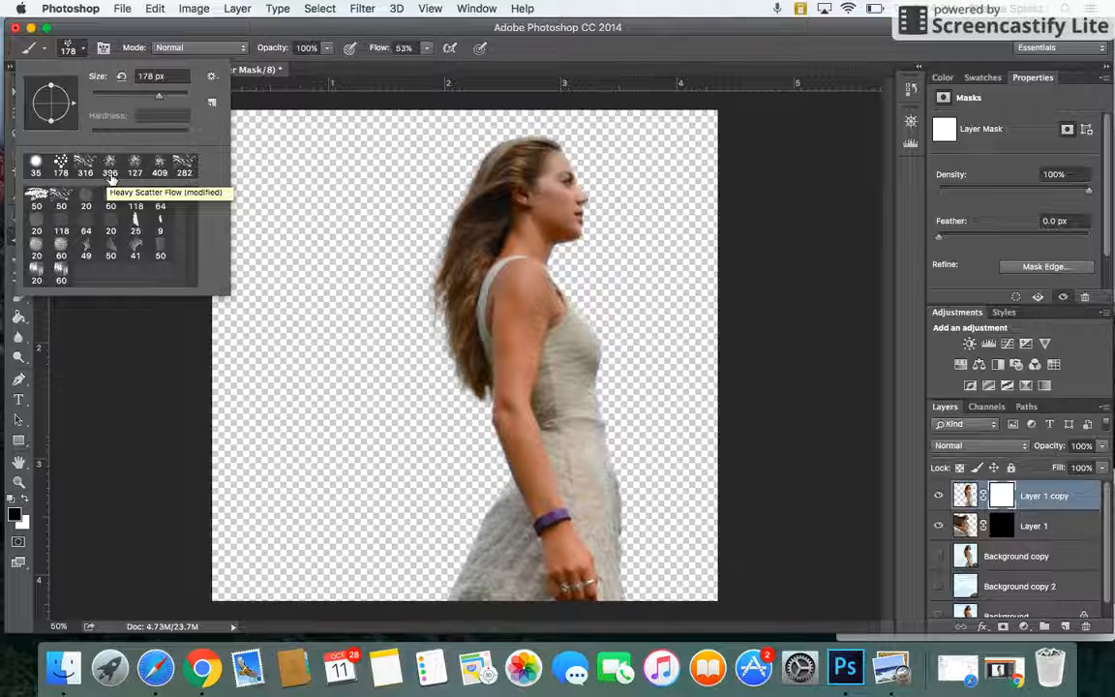
click(212, 77)
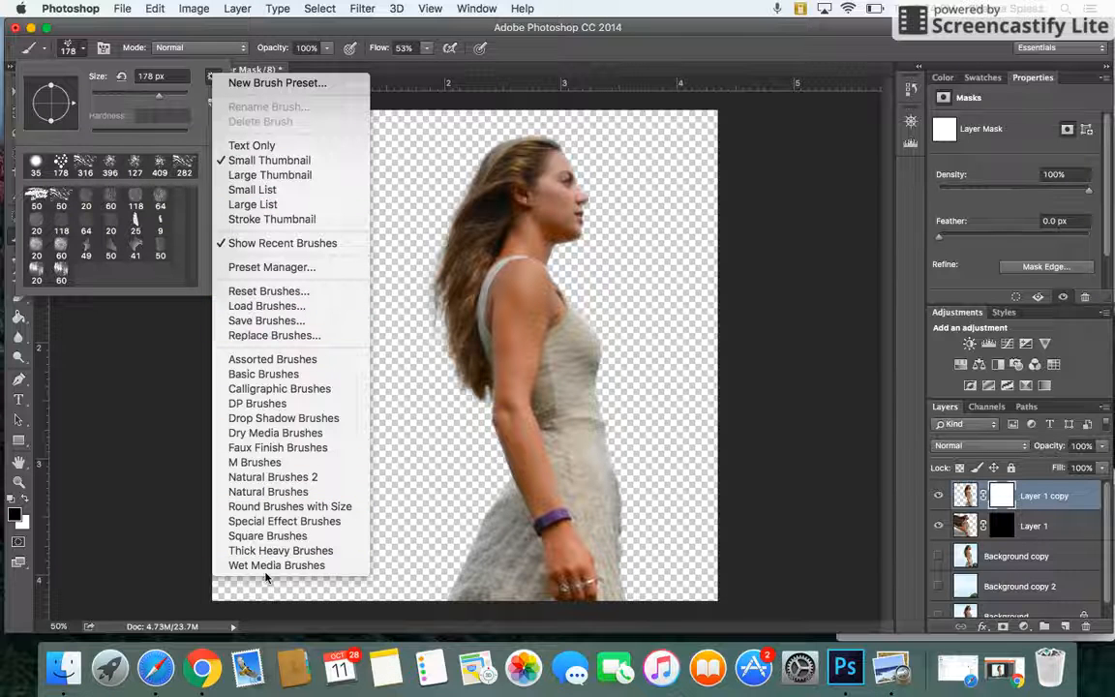
click(62, 172)
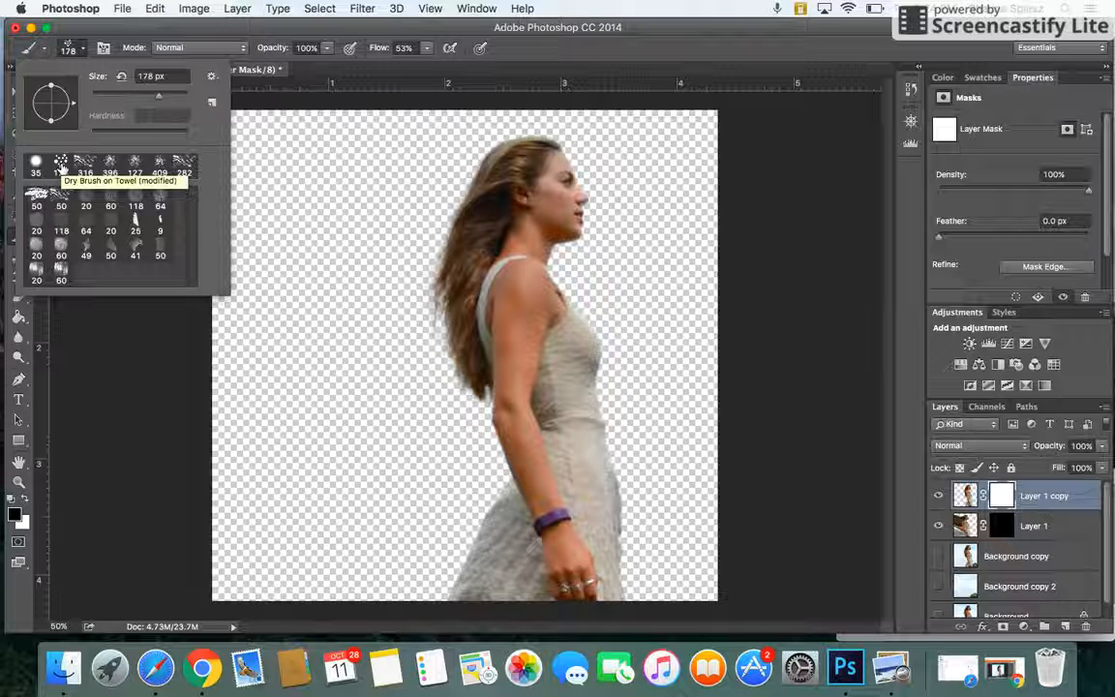
Step: Paint black speckles on the Layer 1 copy mask along the woman's hair, arm and the back of her dress
click(456, 276)
click(449, 236)
mouse_move(484, 155)
mouse_down()
mouse_move(464, 232)
mouse_move(470, 320)
mouse_move(491, 380)
mouse_move(430, 324)
mouse_move(397, 327)
mouse_move(411, 251)
mouse_move(459, 191)
mouse_move(447, 166)
mouse_move(462, 411)
mouse_move(548, 538)
mouse_move(466, 488)
mouse_move(411, 522)
mouse_move(512, 532)
mouse_move(474, 406)
mouse_move(528, 421)
mouse_move(541, 441)
mouse_move(491, 373)
mouse_move(459, 300)
mouse_move(488, 193)
mouse_move(528, 169)
mouse_move(534, 300)
mouse_up()
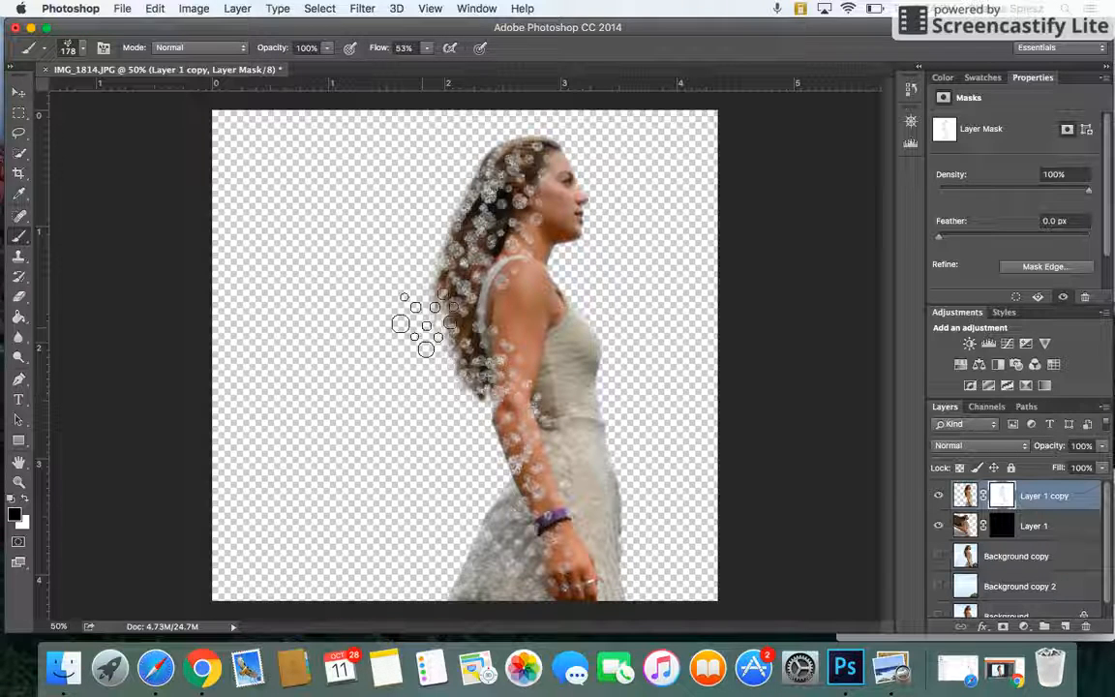
mouse_move(472, 178)
mouse_down()
mouse_move(455, 295)
mouse_move(469, 334)
mouse_move(445, 359)
mouse_move(464, 404)
mouse_move(489, 411)
mouse_move(499, 502)
mouse_move(462, 568)
mouse_move(507, 519)
mouse_up()
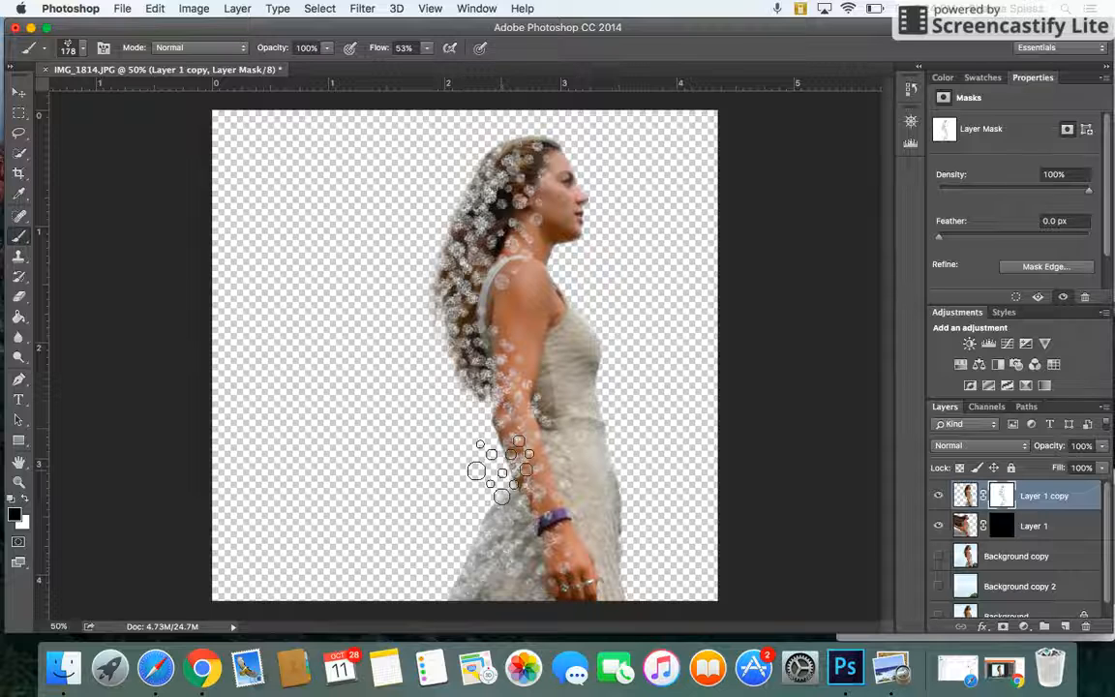
Step: Choose the 316 px splatter brush and stamp black on the Layer 1 copy mask over the hair, back, arm and dress
click(85, 49)
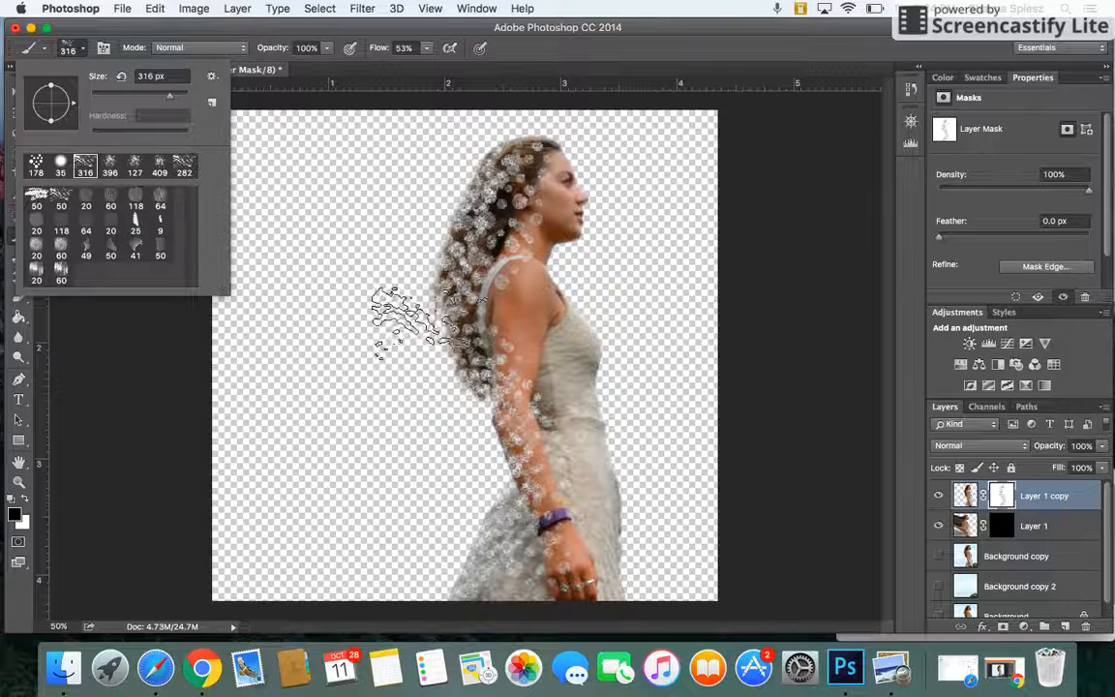
click(458, 279)
click(481, 155)
click(499, 180)
click(515, 221)
click(488, 347)
click(485, 303)
click(504, 436)
click(507, 530)
click(471, 559)
click(525, 502)
click(499, 399)
click(460, 289)
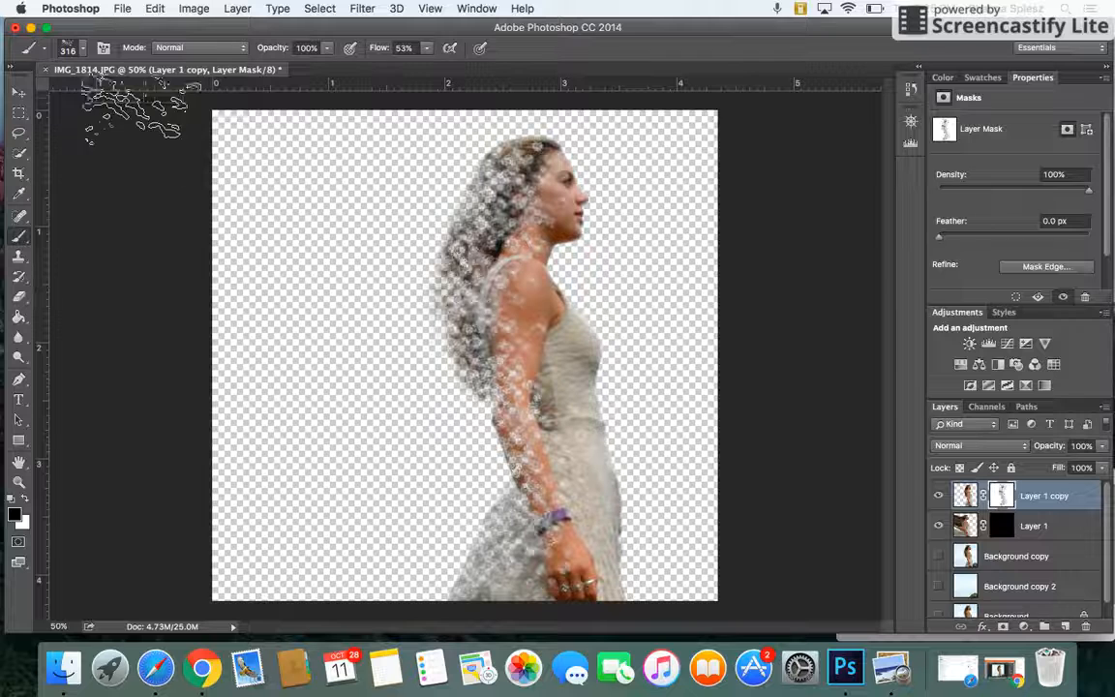
Step: Set the splatter brush tip's angle to 122° and its size to 318 px
click(103, 48)
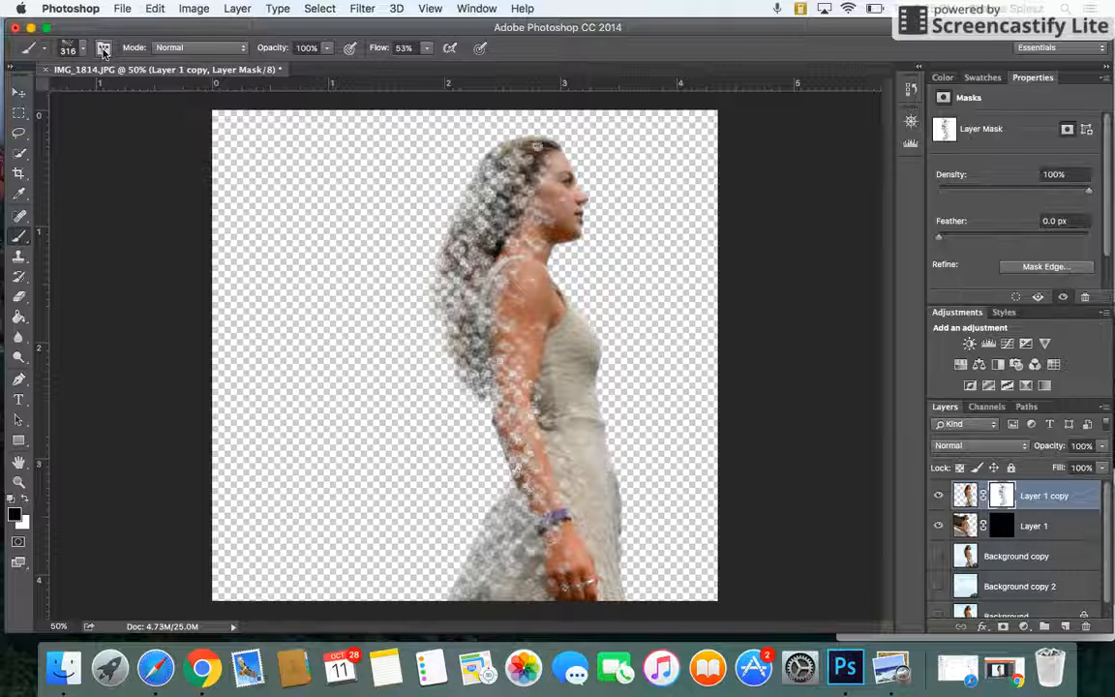
click(102, 51)
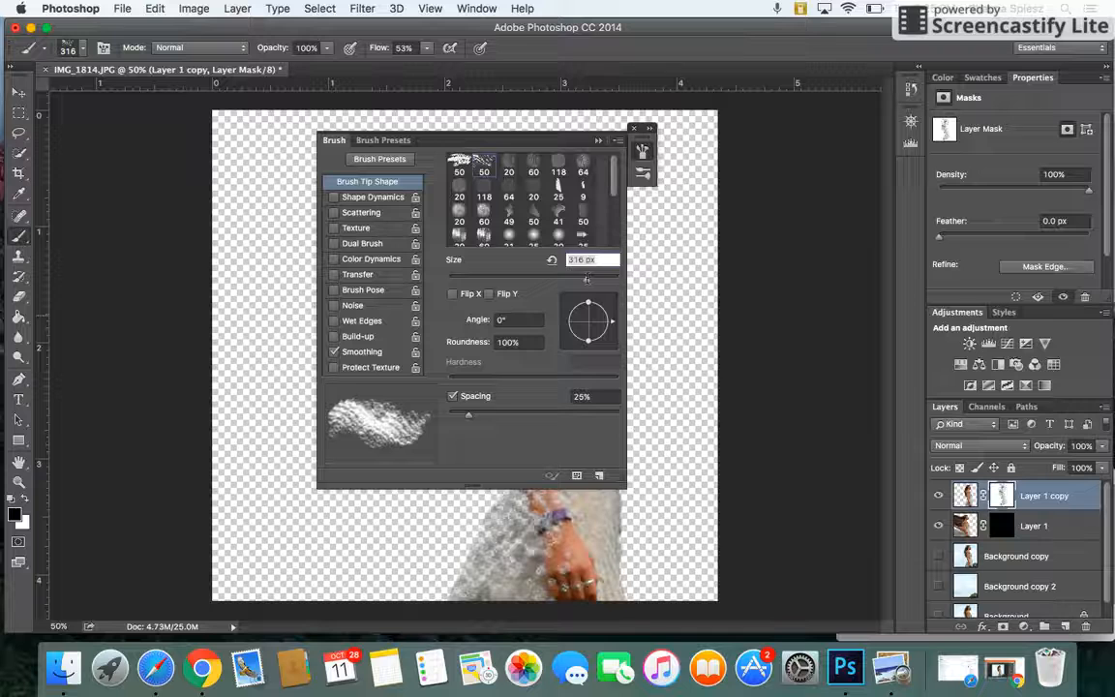
mouse_move(571, 127)
mouse_down()
mouse_move(871, 126)
mouse_move(905, 96)
mouse_up()
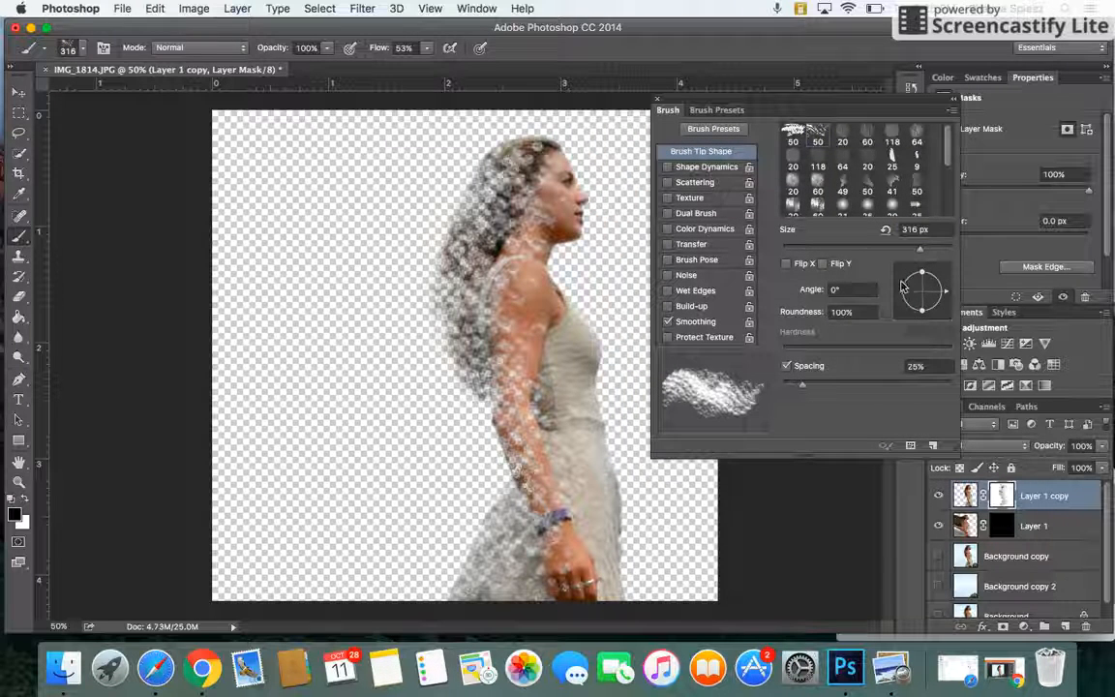
mouse_move(947, 294)
mouse_down()
mouse_move(936, 273)
mouse_move(910, 276)
mouse_up()
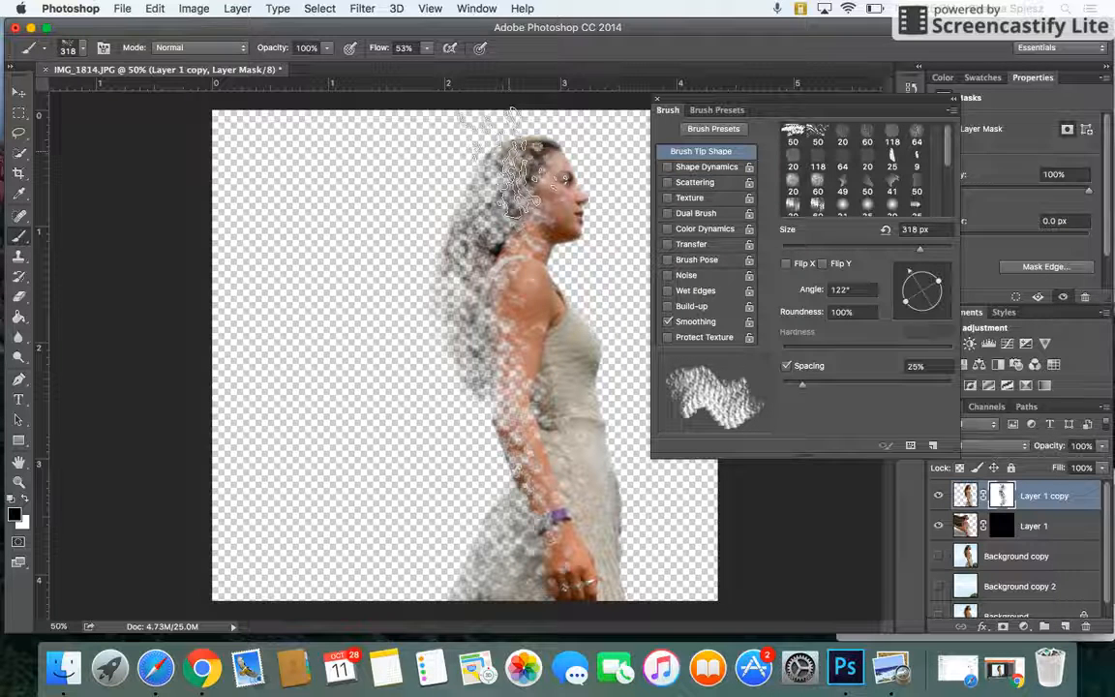
click(657, 101)
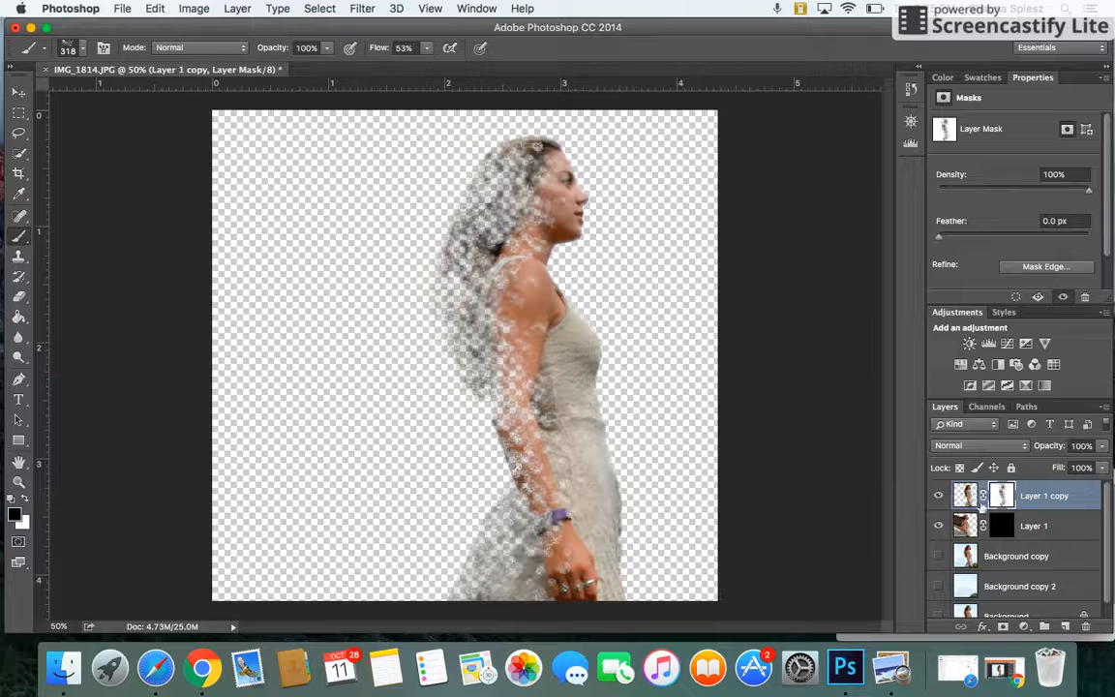
Step: Paint white on the Layer 1 mask with the splatter brush to reveal scattered fragments of the stretched copy behind the woman
click(965, 526)
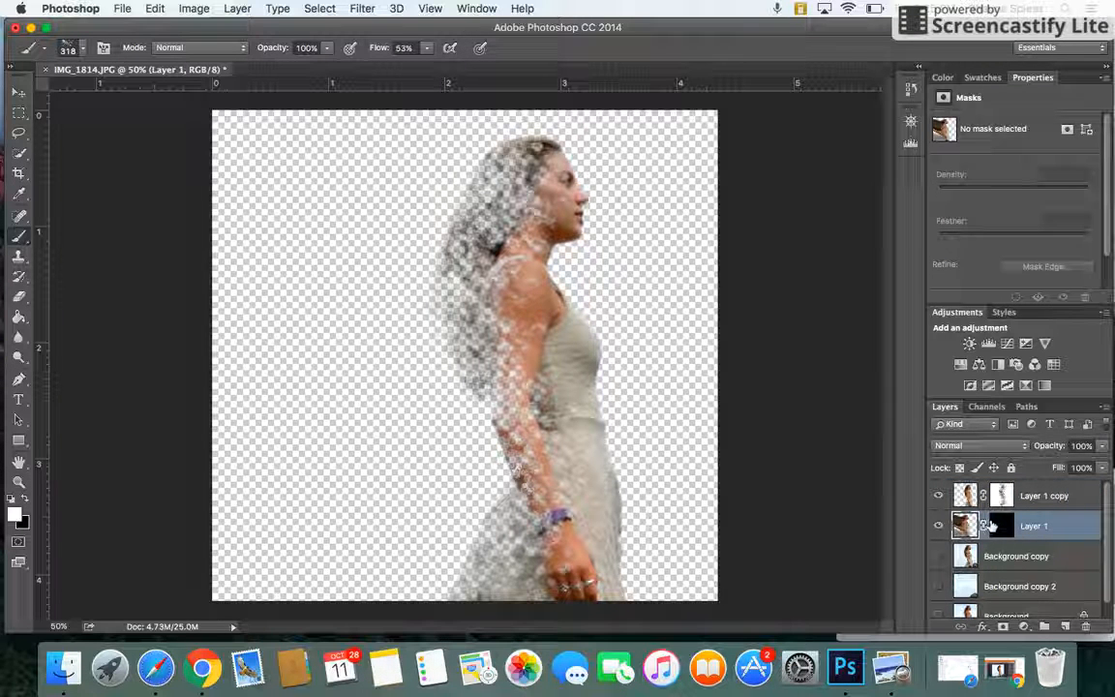
click(997, 527)
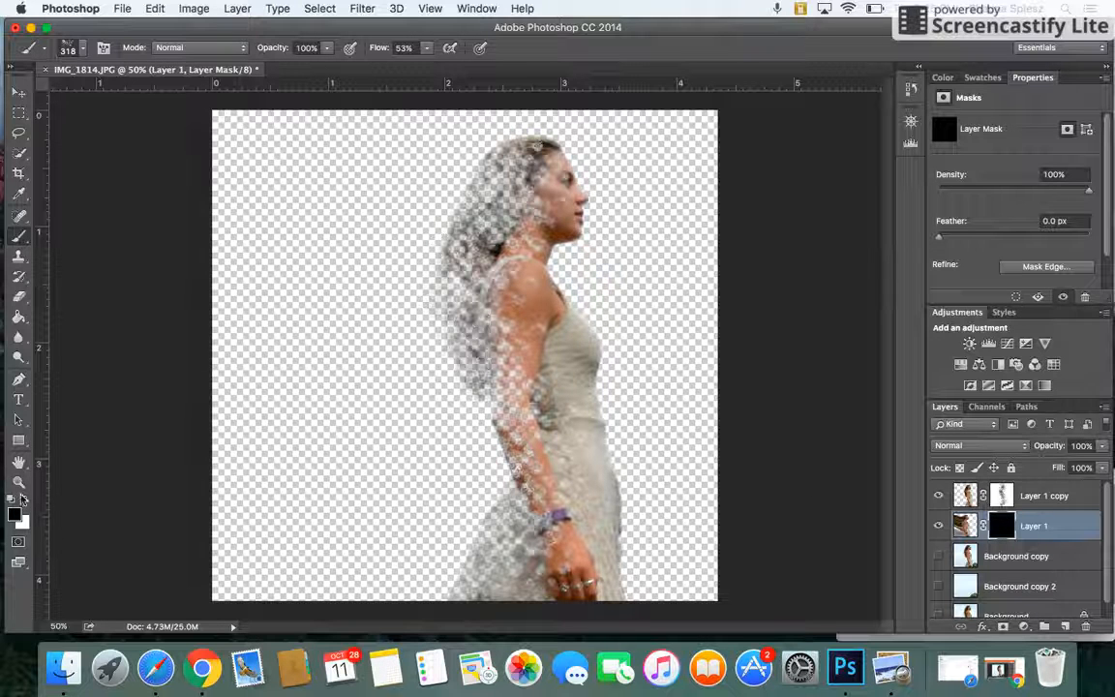
mouse_move(450, 339)
mouse_down()
mouse_move(401, 281)
mouse_move(425, 198)
mouse_move(402, 169)
mouse_move(453, 145)
mouse_move(412, 150)
mouse_up()
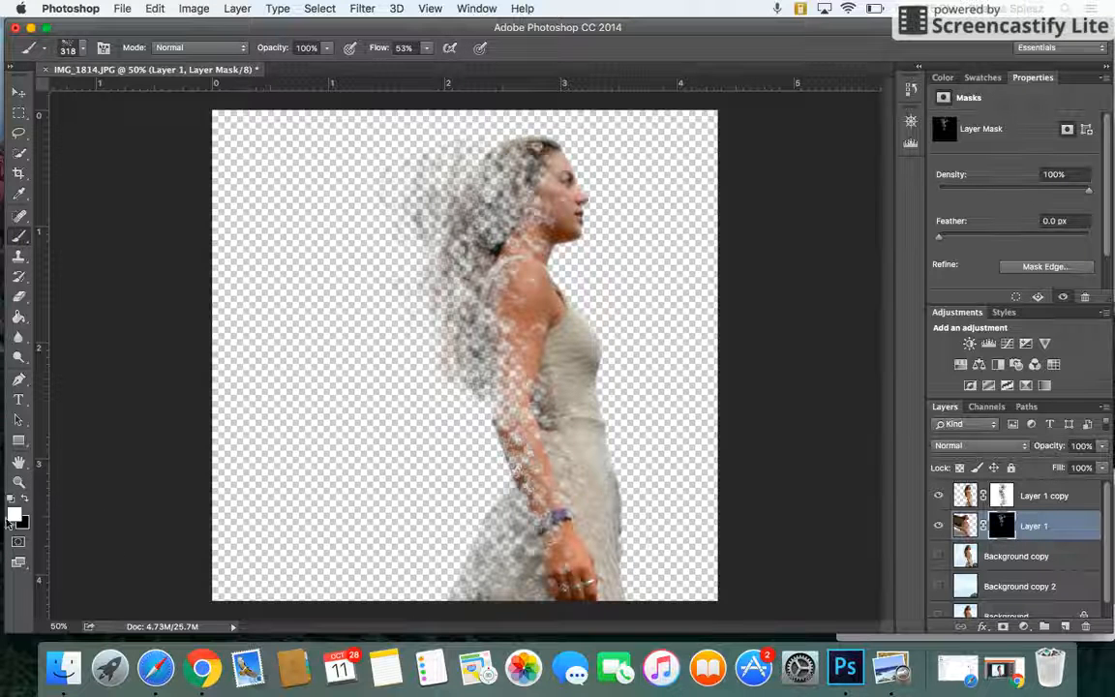
mouse_move(392, 308)
mouse_down()
mouse_move(384, 251)
mouse_move(424, 228)
mouse_move(384, 187)
mouse_move(466, 192)
mouse_move(349, 213)
mouse_move(324, 250)
mouse_move(459, 377)
mouse_move(479, 440)
mouse_move(472, 498)
mouse_move(440, 513)
mouse_move(416, 377)
mouse_move(363, 332)
mouse_move(423, 290)
mouse_move(445, 393)
mouse_move(477, 447)
mouse_move(404, 495)
mouse_move(392, 537)
mouse_move(450, 571)
mouse_move(368, 547)
mouse_move(363, 445)
mouse_move(390, 429)
mouse_move(309, 220)
mouse_move(325, 188)
mouse_move(394, 176)
mouse_up()
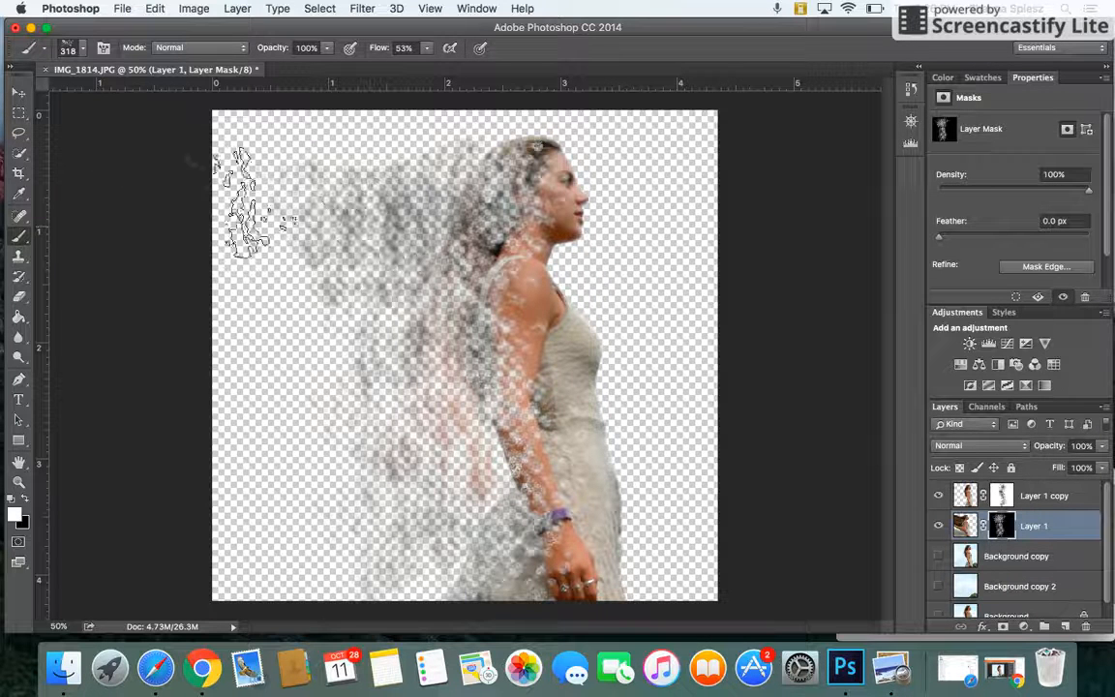
Step: Choose the 178 px round-speckle splatter brush and paint white on the Layer 1 mask to scatter dots behind the hair, arm and dress
click(81, 50)
click(85, 163)
click(433, 282)
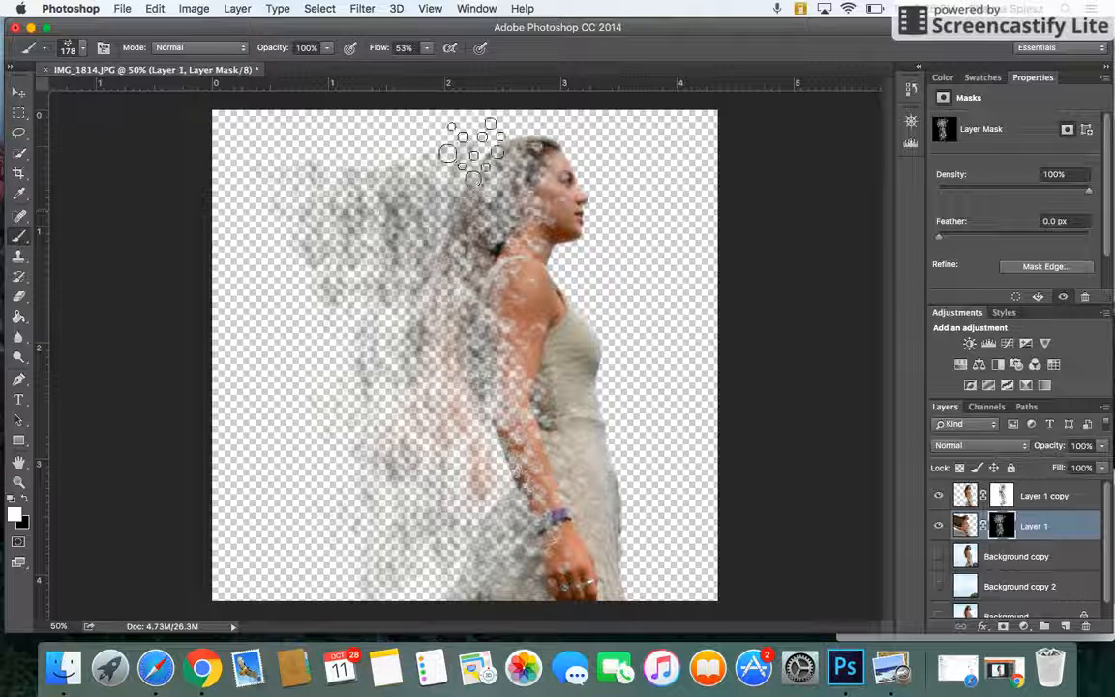
mouse_move(446, 161)
mouse_down()
mouse_move(428, 193)
mouse_move(422, 283)
mouse_move(437, 227)
mouse_move(469, 199)
mouse_move(468, 182)
mouse_move(361, 230)
mouse_move(268, 223)
mouse_move(338, 336)
mouse_move(248, 308)
mouse_move(262, 280)
mouse_move(297, 387)
mouse_move(320, 369)
mouse_move(289, 289)
mouse_move(231, 434)
mouse_move(281, 382)
mouse_move(294, 467)
mouse_move(381, 412)
mouse_move(466, 429)
mouse_move(491, 499)
mouse_move(481, 548)
mouse_move(488, 451)
mouse_move(439, 389)
mouse_move(421, 300)
mouse_move(530, 273)
mouse_move(511, 190)
mouse_move(511, 227)
mouse_move(460, 310)
mouse_move(499, 346)
mouse_move(482, 401)
mouse_move(497, 462)
mouse_move(443, 587)
mouse_move(410, 520)
mouse_move(442, 360)
mouse_move(459, 160)
mouse_move(474, 171)
mouse_move(353, 147)
mouse_move(358, 174)
mouse_move(462, 211)
mouse_move(426, 247)
mouse_move(454, 212)
mouse_move(499, 199)
mouse_up()
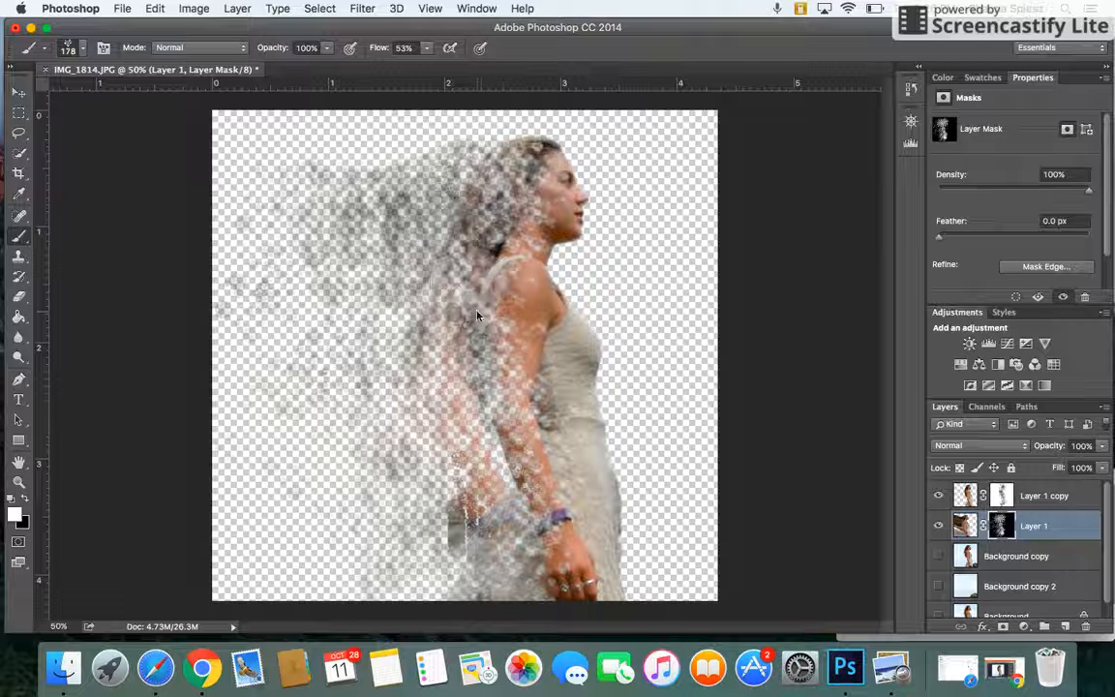
Step: Show the Background copy 2 sky layer and stamp more white speckles on the Layer 1 mask around the woman's stretched hair
scroll(1031, 571, down, 1)
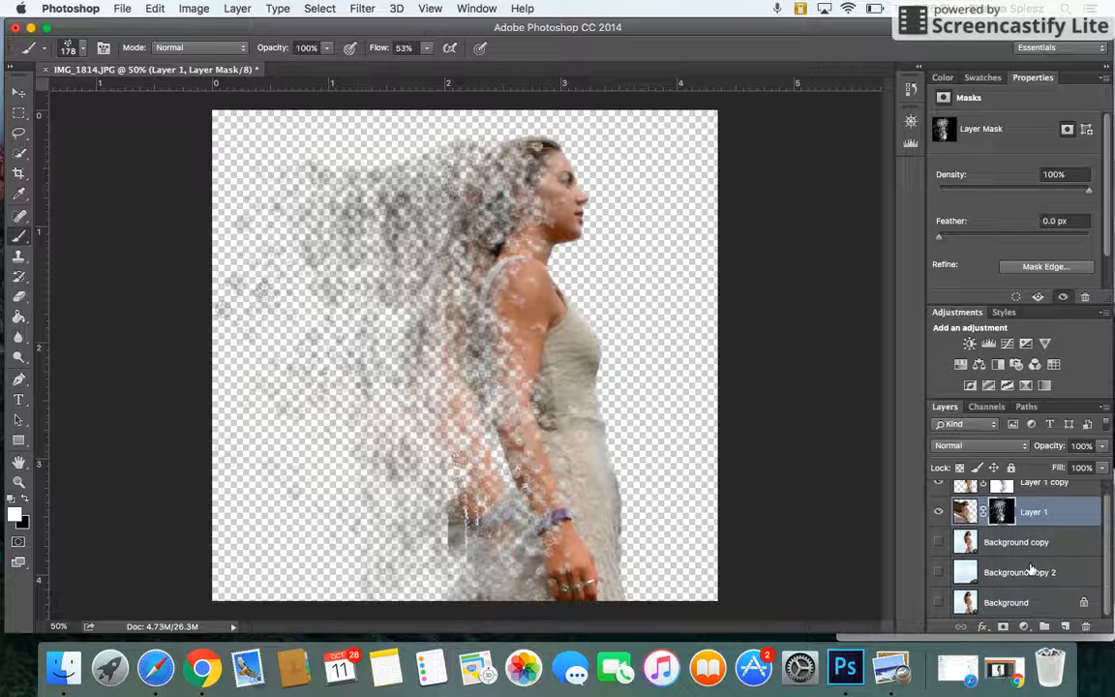
click(939, 574)
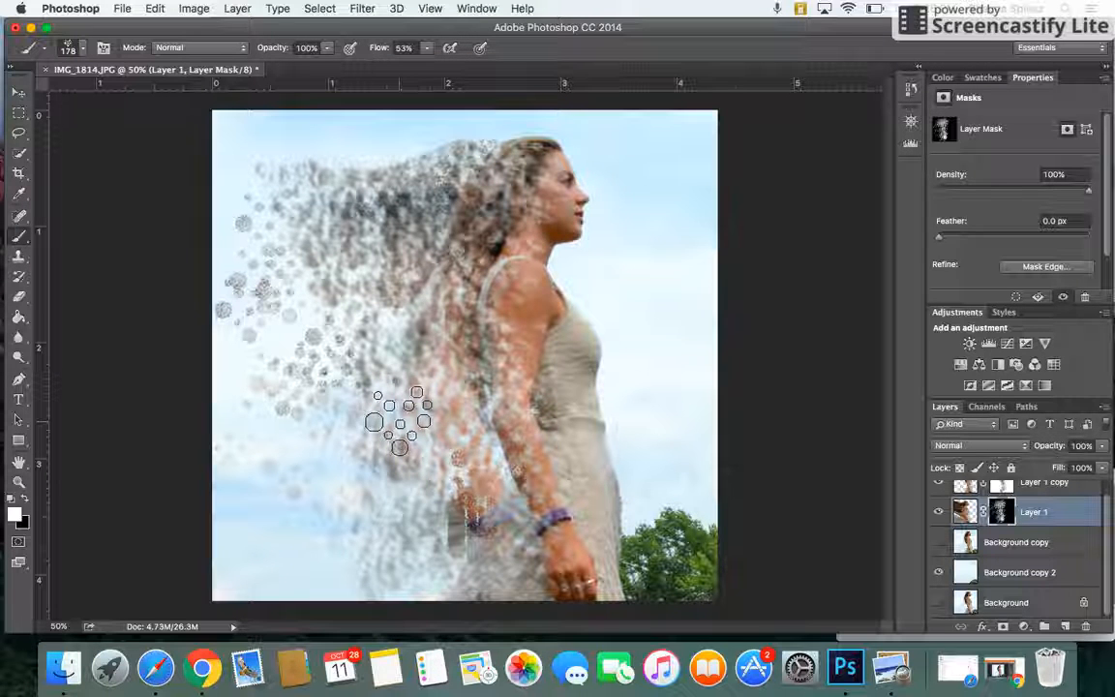
click(387, 186)
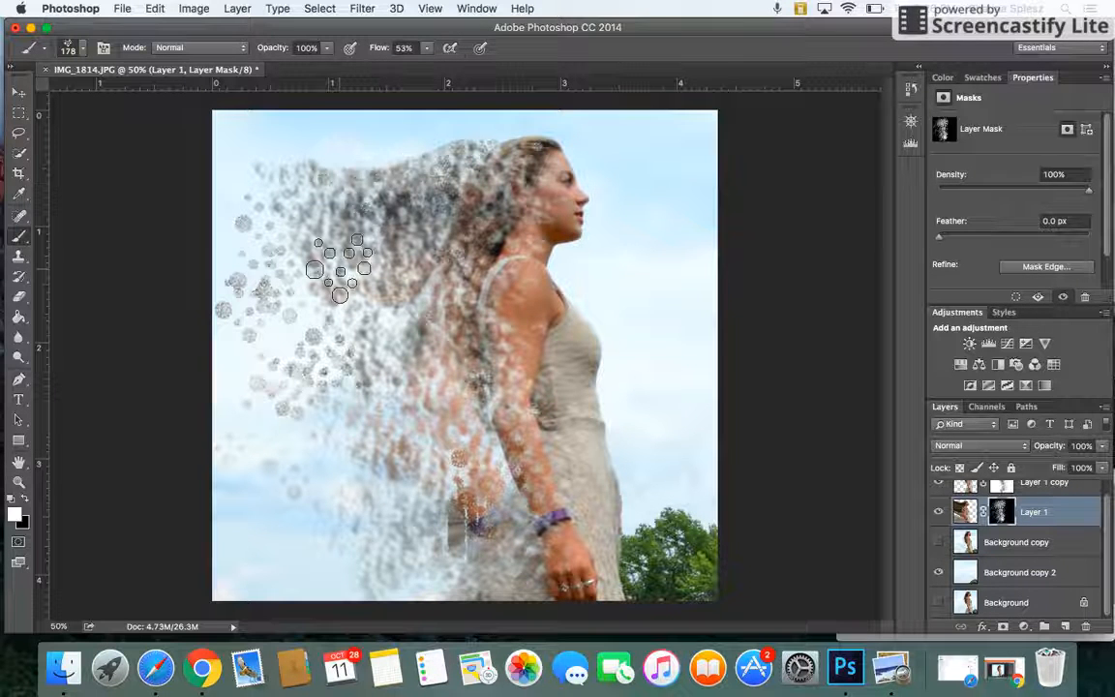
click(445, 161)
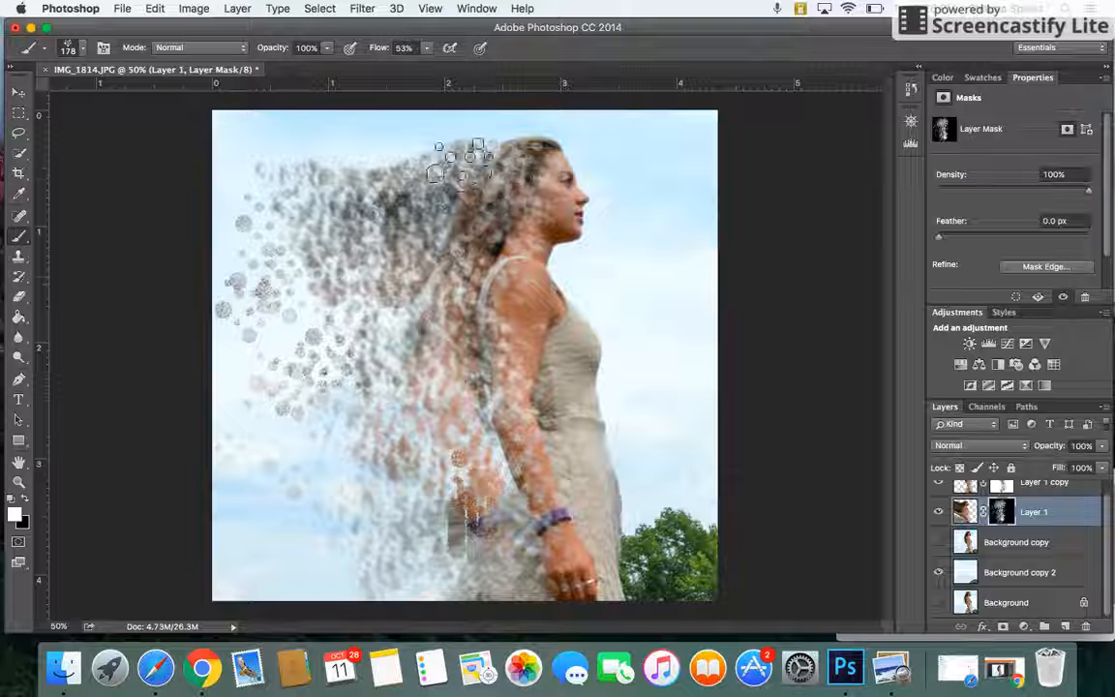
click(1007, 677)
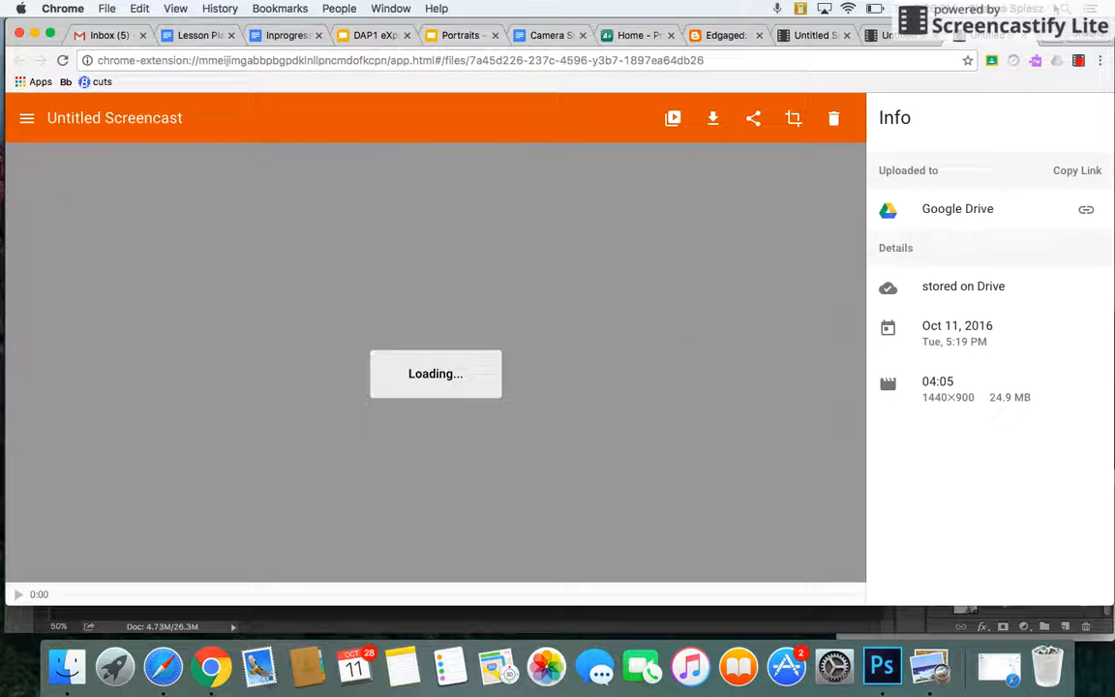